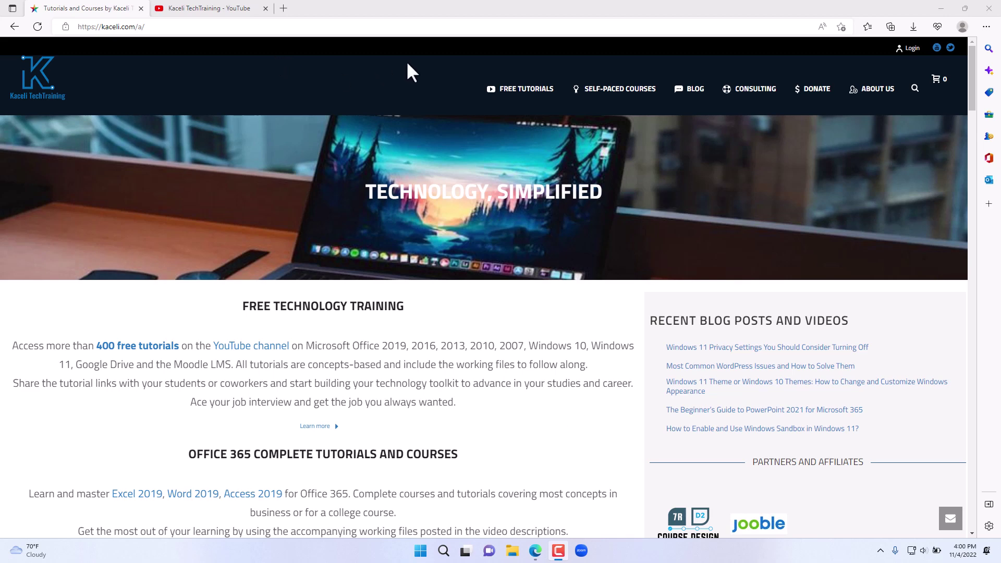
Open and close the sidebar Search panel, then browse the Discover panel's page insights.
{"action": "mouse_move", "coordinate": [945, 74]}
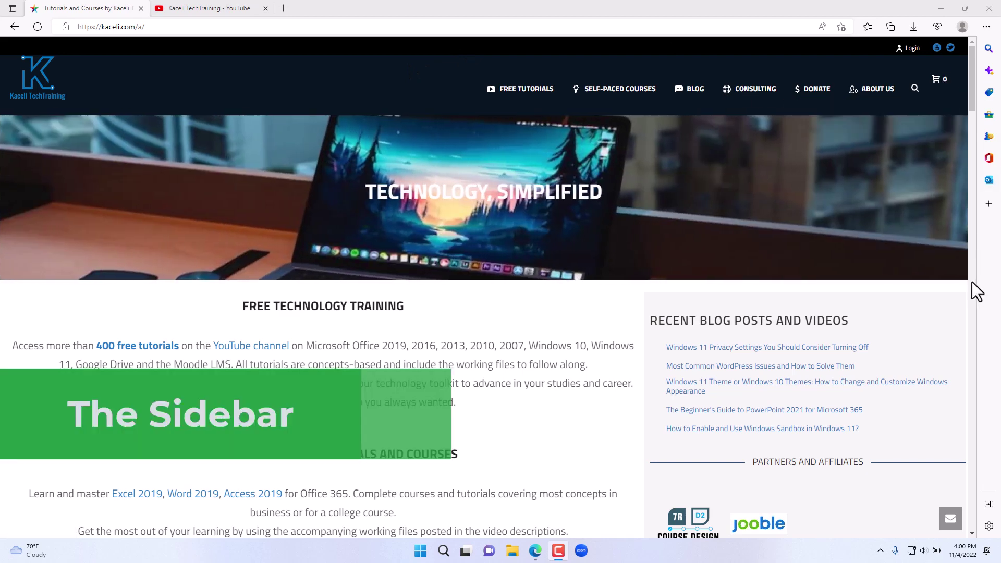
{"action": "left_click", "coordinate": [988, 49]}
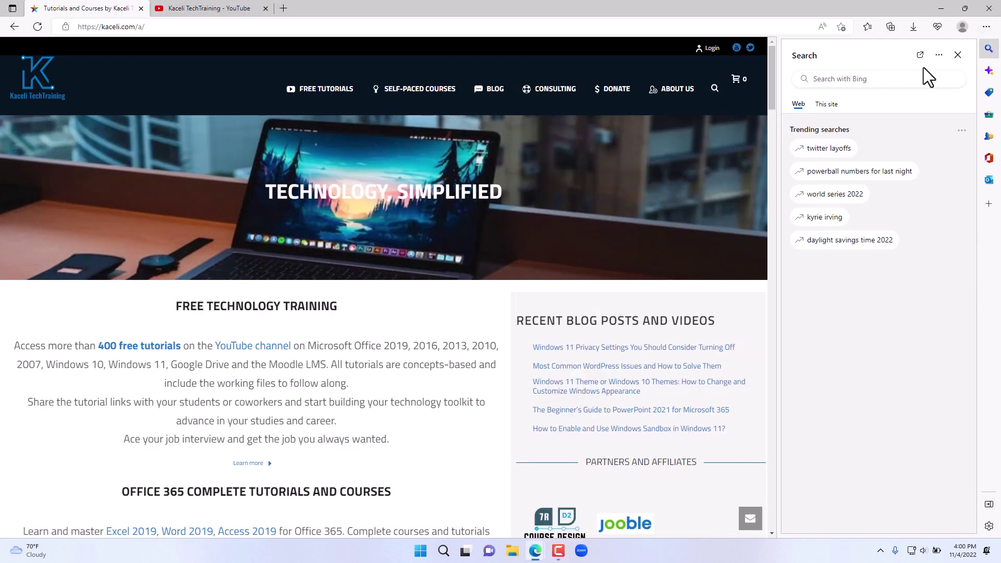
{"action": "left_click", "coordinate": [958, 55]}
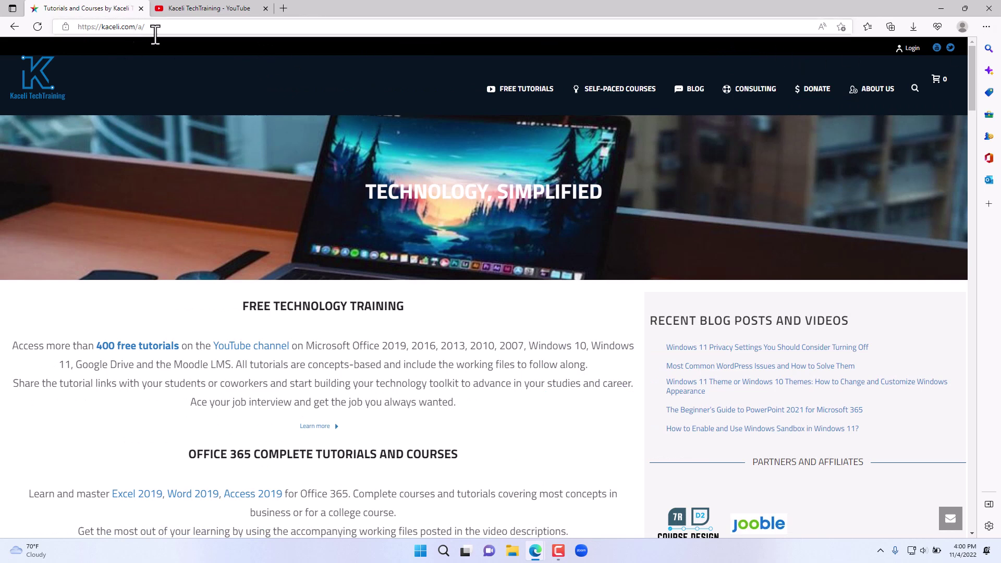
{"action": "left_click", "coordinate": [988, 70]}
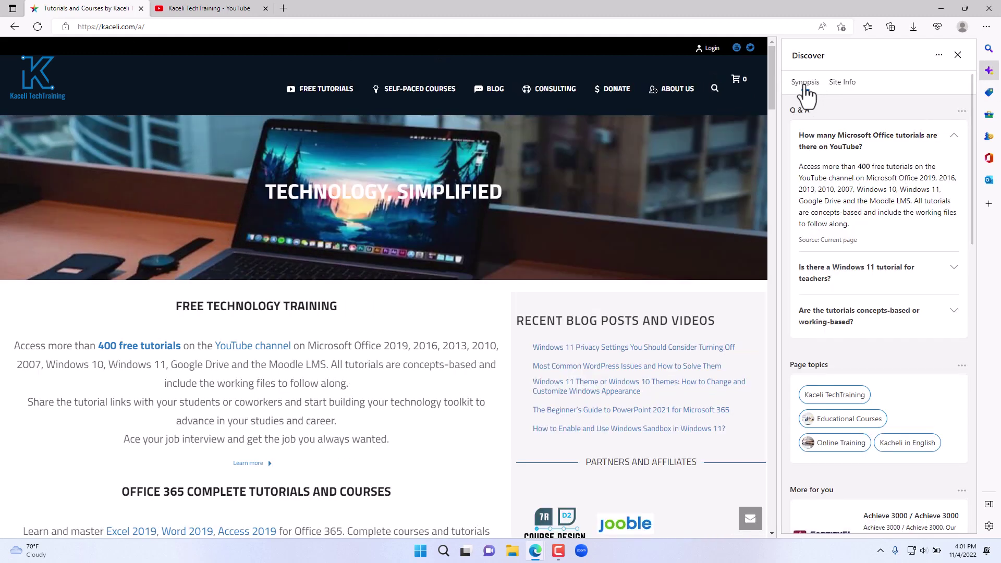
{"action": "scroll", "coordinate": [883, 334], "scroll_direction": "down", "scroll_amount": 8}
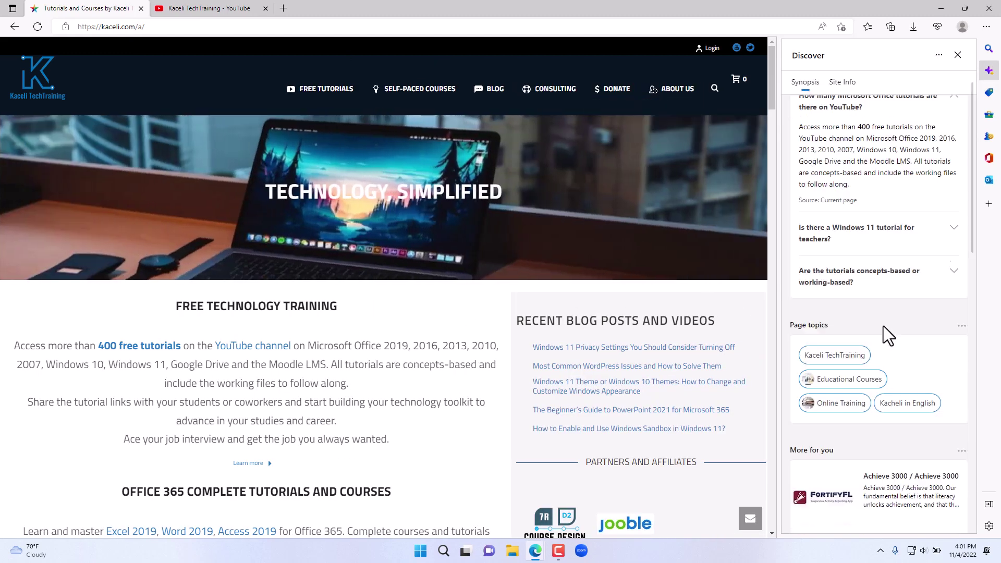
{"action": "scroll", "coordinate": [907, 376], "scroll_direction": "down", "scroll_amount": 6}
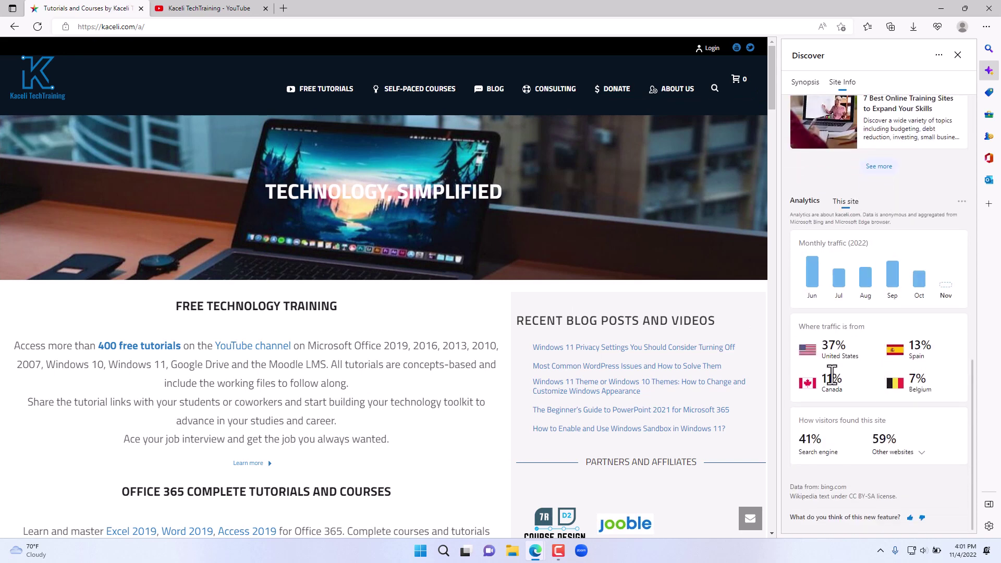
Scroll through the sidebar Tools panel, then switch to the Games panel.
{"action": "left_click", "coordinate": [988, 114]}
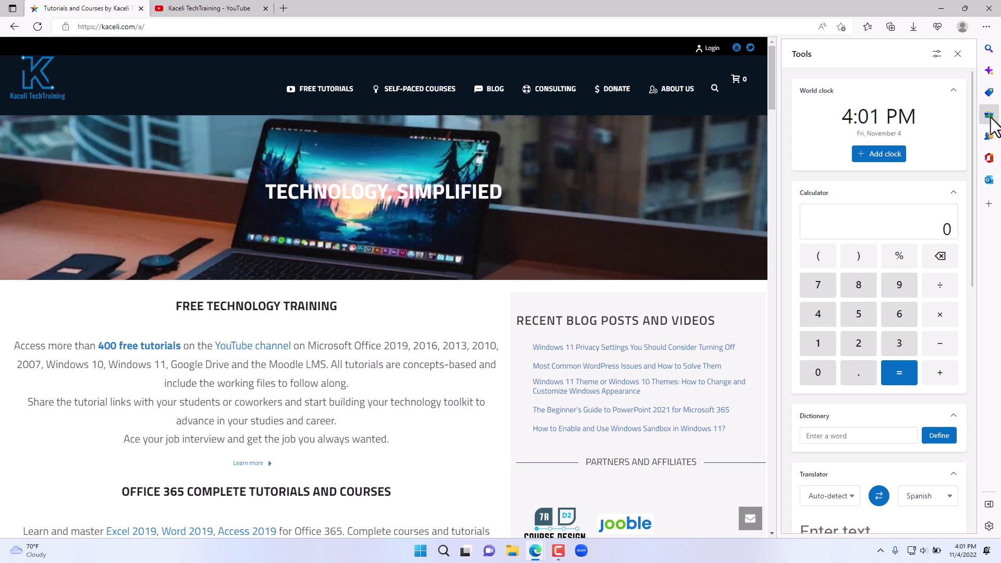
{"action": "scroll", "coordinate": [868, 323], "scroll_direction": "down", "scroll_amount": 4}
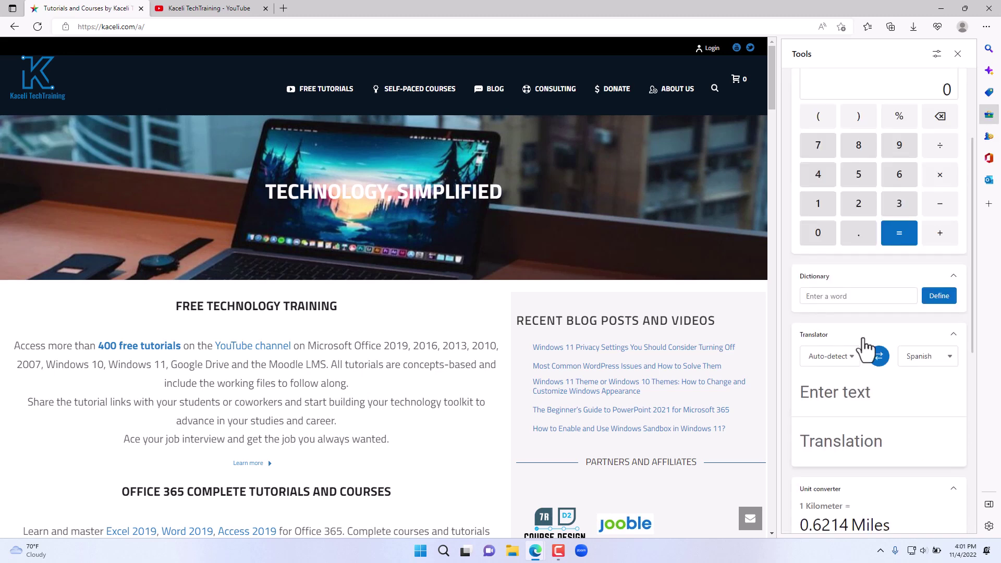
{"action": "scroll", "coordinate": [874, 344], "scroll_direction": "down", "scroll_amount": 5}
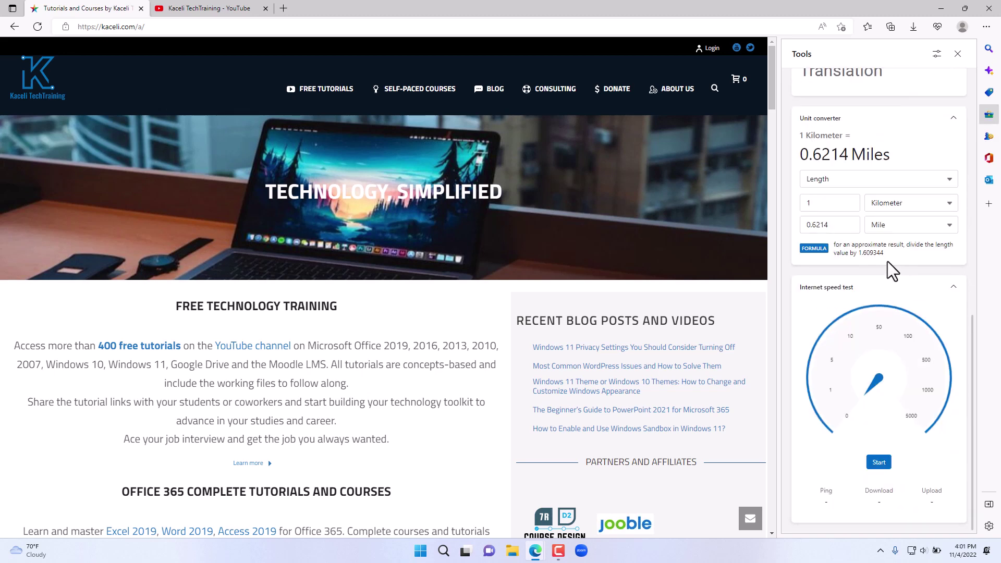
{"action": "left_click", "coordinate": [989, 136]}
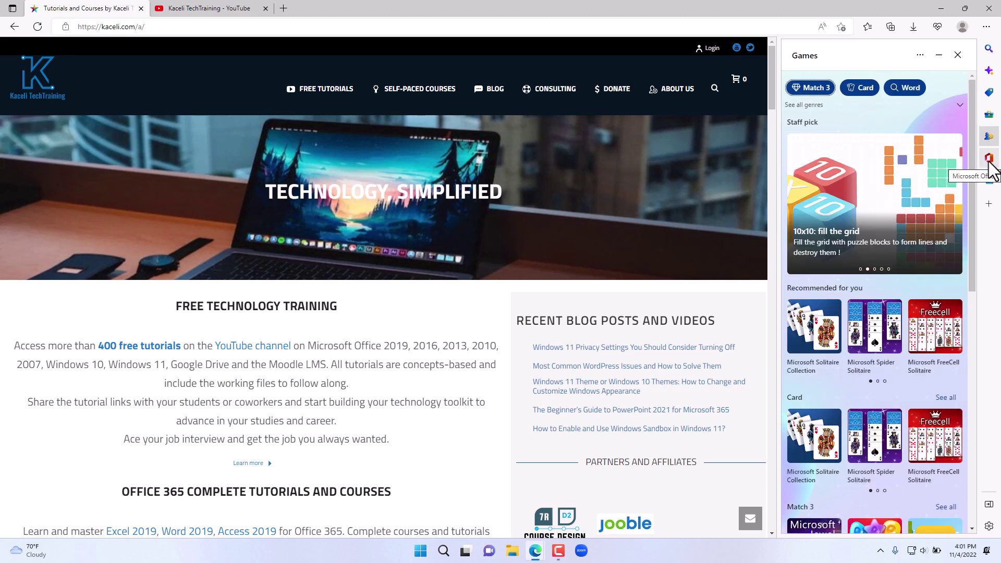
Switch on Gmail and YouTube in Customize sidebar, then close the pane.
{"action": "left_click", "coordinate": [988, 205]}
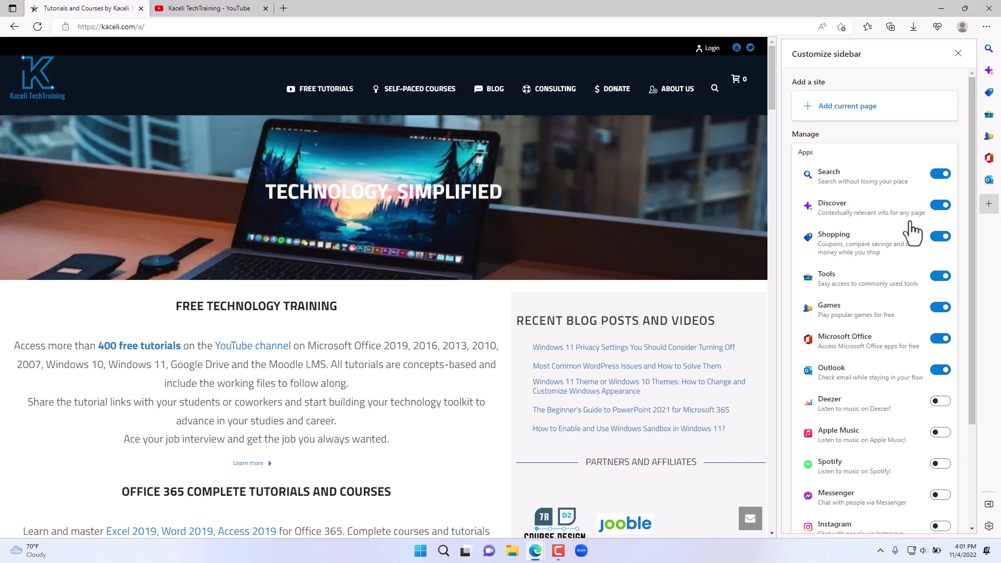
{"action": "scroll", "coordinate": [915, 419], "scroll_direction": "down", "scroll_amount": 2}
{"action": "scroll", "coordinate": [914, 412], "scroll_direction": "down", "scroll_amount": 2}
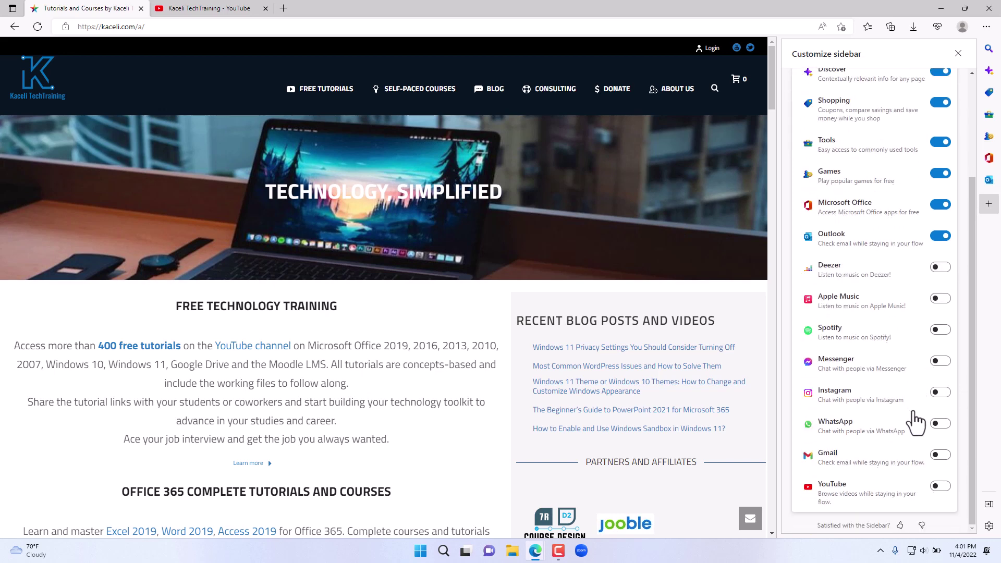
{"action": "left_click", "coordinate": [941, 455]}
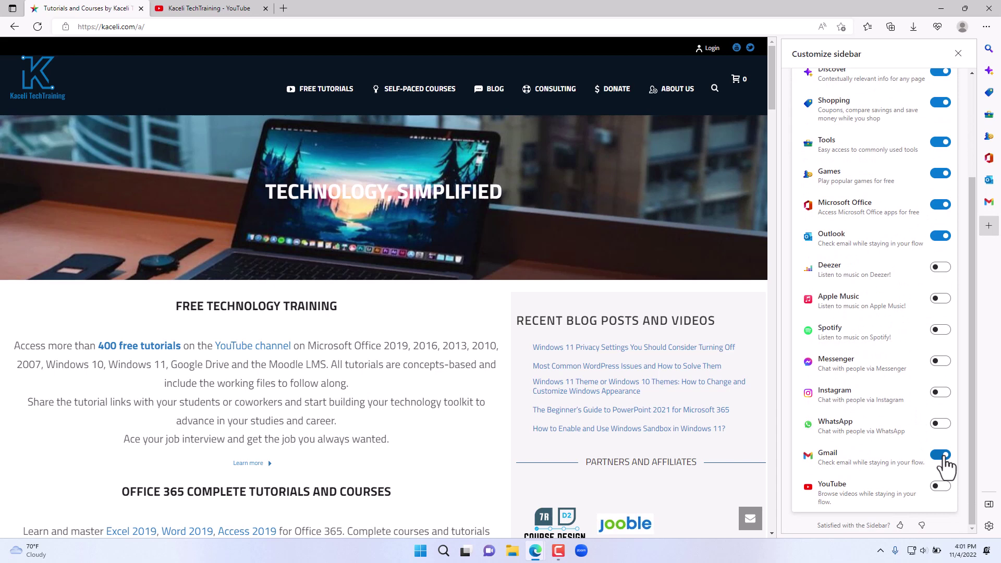
{"action": "left_click", "coordinate": [941, 487]}
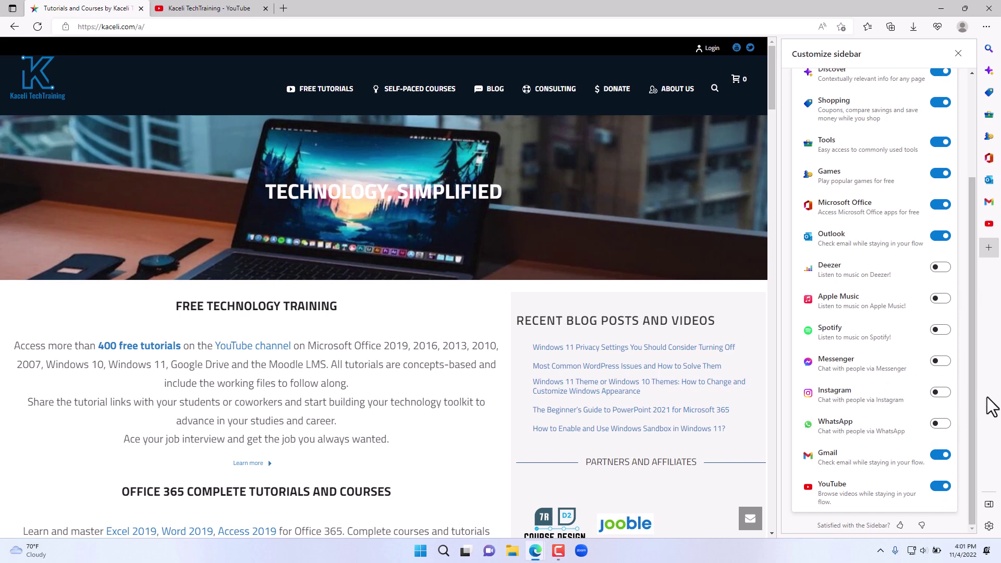
{"action": "left_click", "coordinate": [957, 54]}
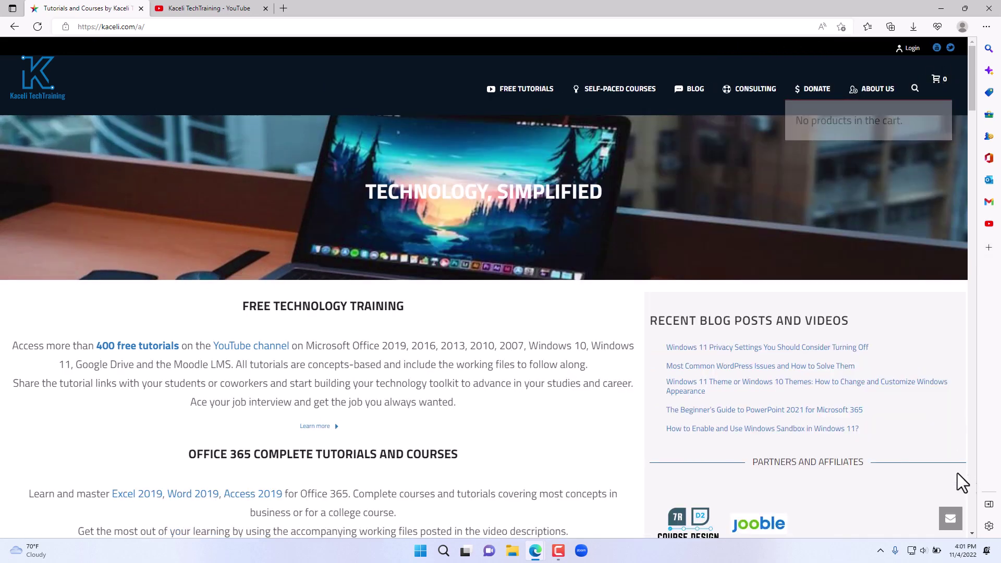
{"action": "left_click", "coordinate": [989, 526]}
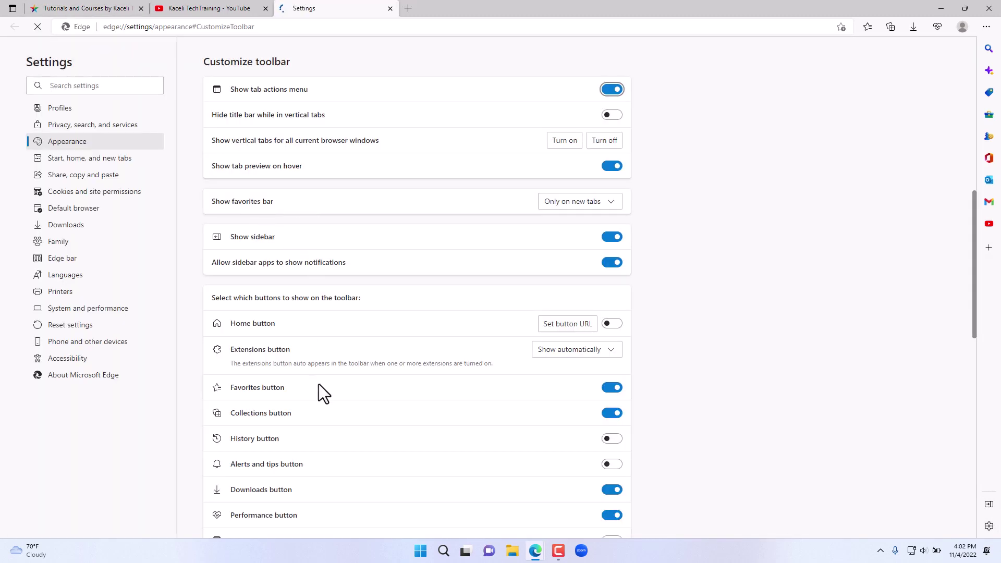
{"action": "scroll", "coordinate": [338, 417], "scroll_direction": "down", "scroll_amount": 4}
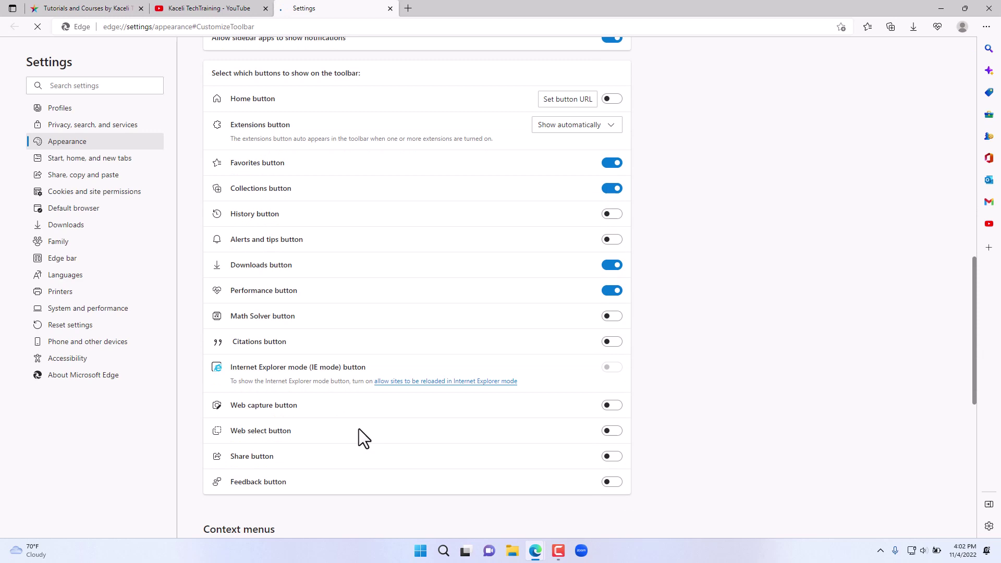
{"action": "key", "text": "ctrl+w"}
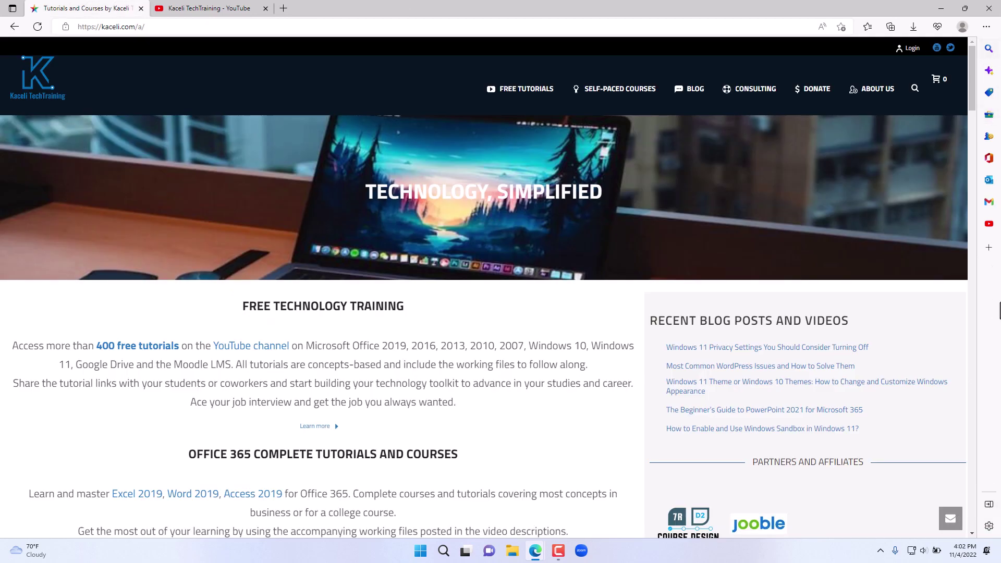
{"action": "left_click", "coordinate": [988, 506]}
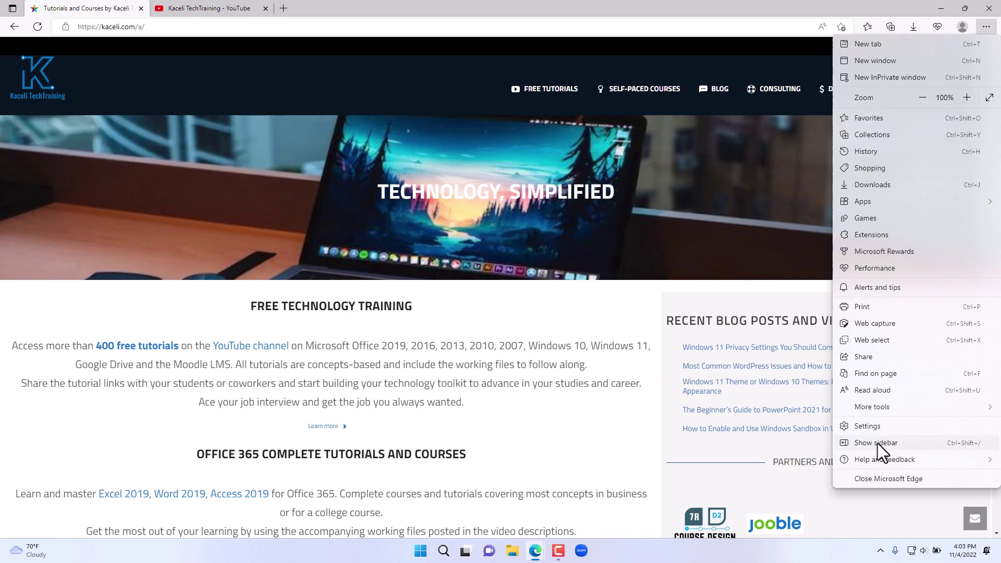
{"action": "left_click", "coordinate": [987, 29]}
{"action": "left_click", "coordinate": [987, 28]}
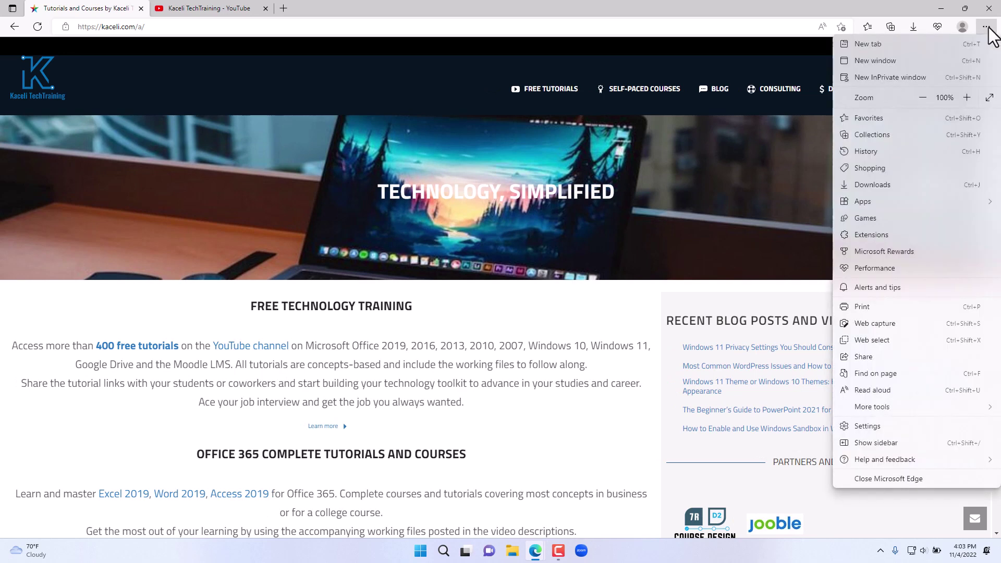
{"action": "left_click", "coordinate": [876, 443]}
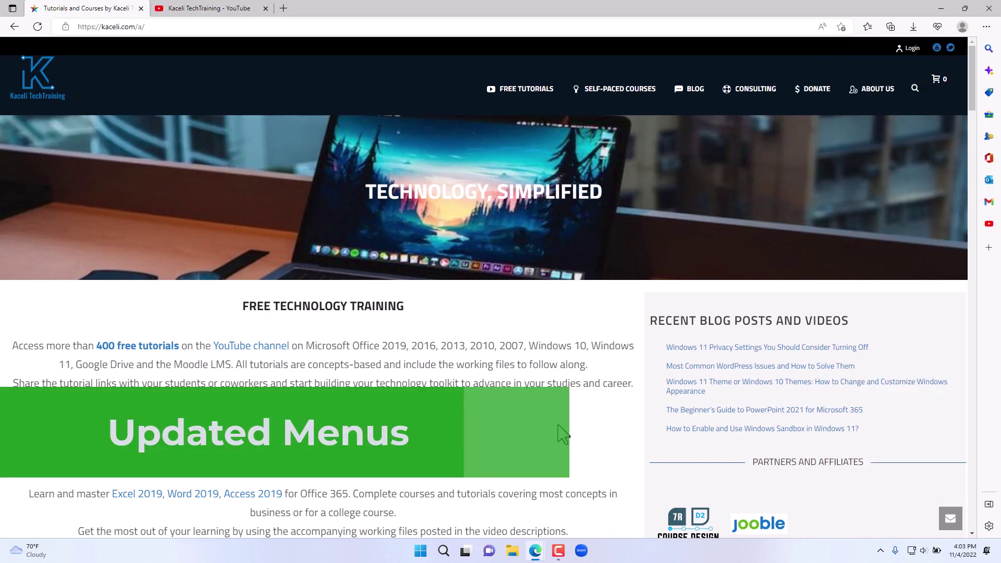
{"action": "left_click", "coordinate": [986, 27]}
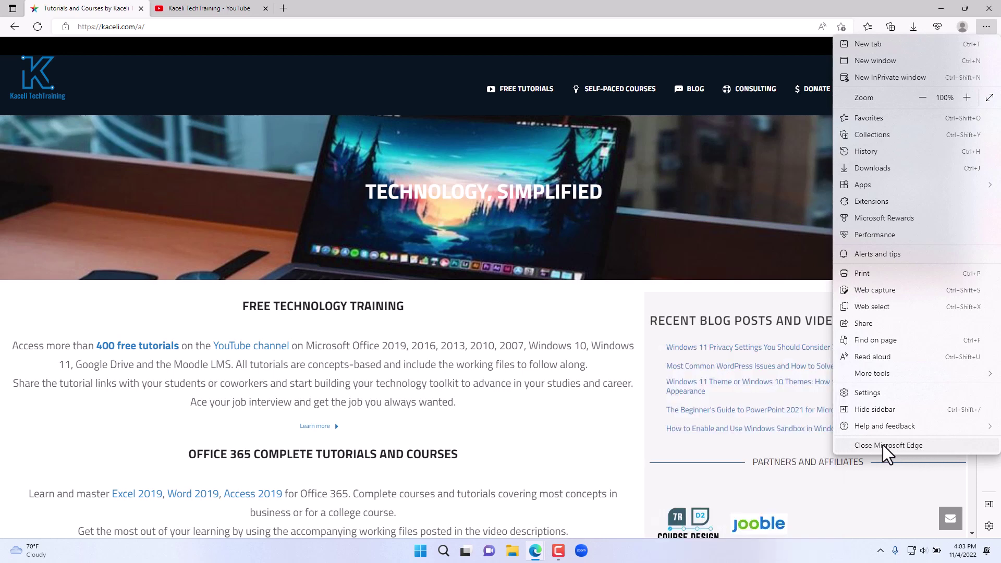
{"action": "left_click", "coordinate": [786, 238]}
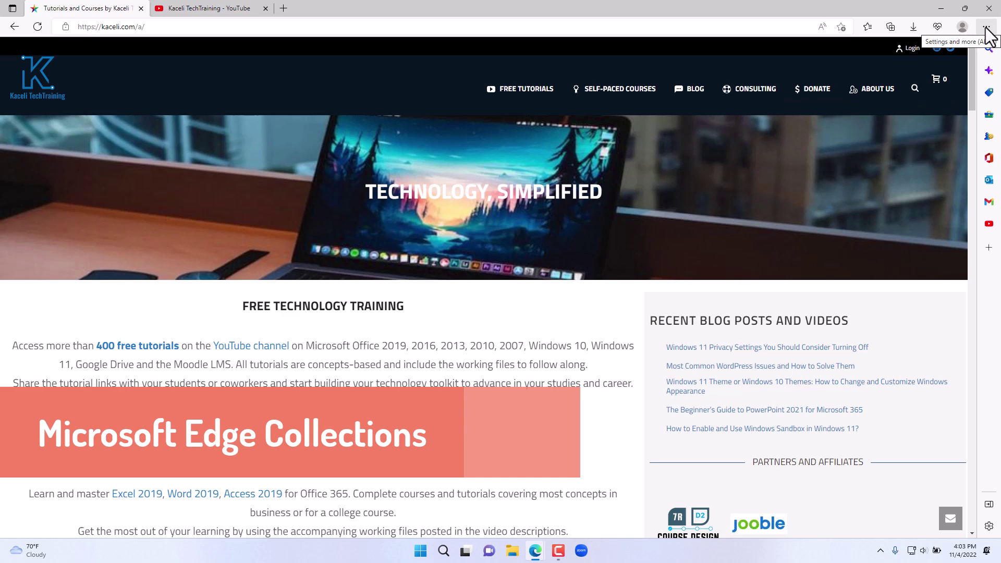
Peek at the Tech Websites collection, then open the Collections help article via Learn more.
{"action": "left_click", "coordinate": [985, 27]}
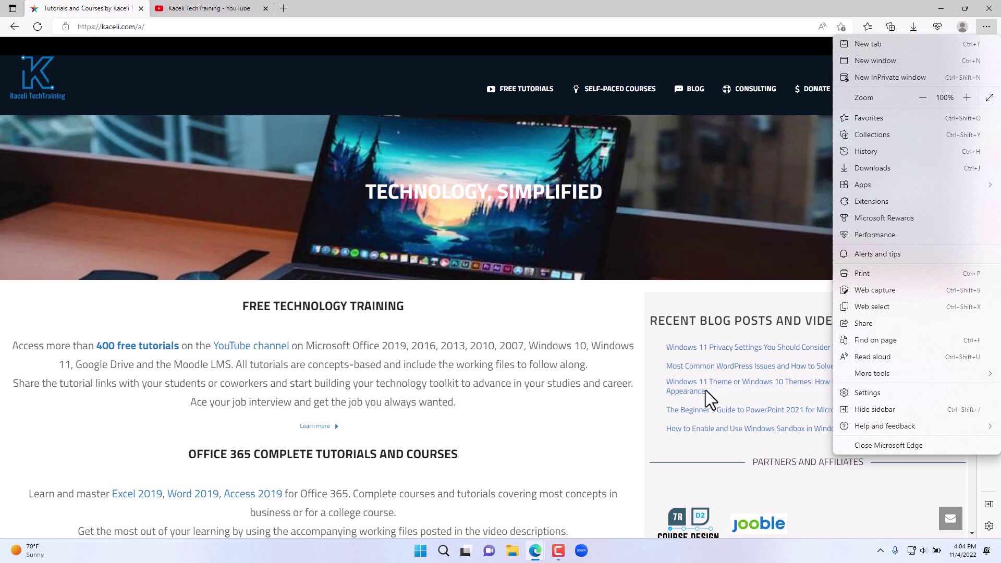
{"action": "left_click", "coordinate": [878, 136]}
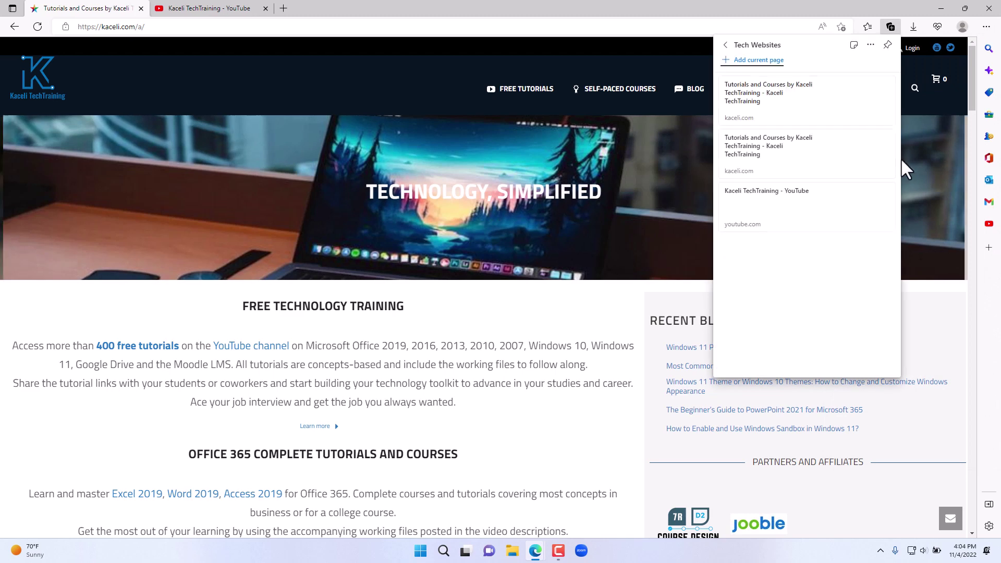
{"action": "left_click", "coordinate": [749, 47]}
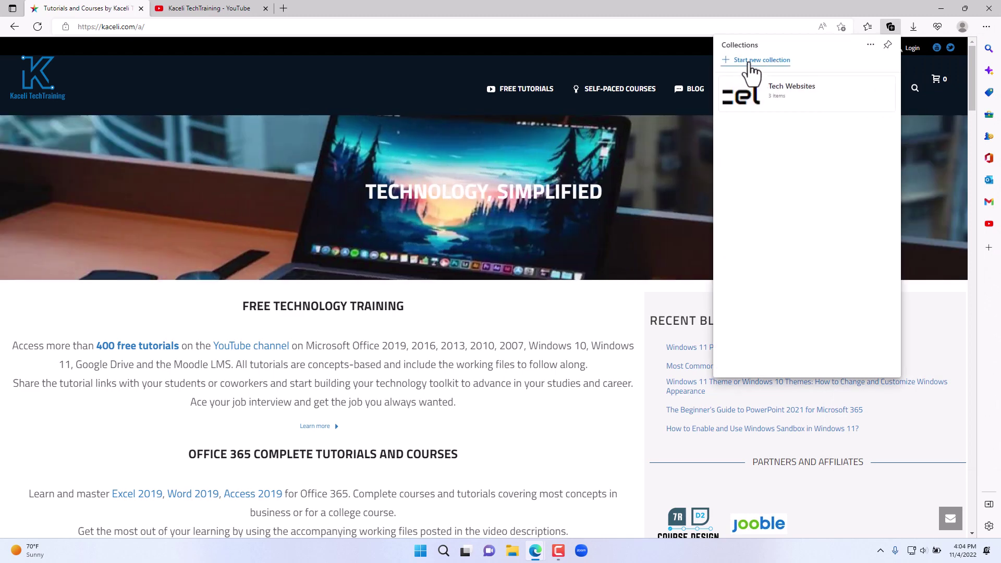
{"action": "left_click", "coordinate": [870, 44]}
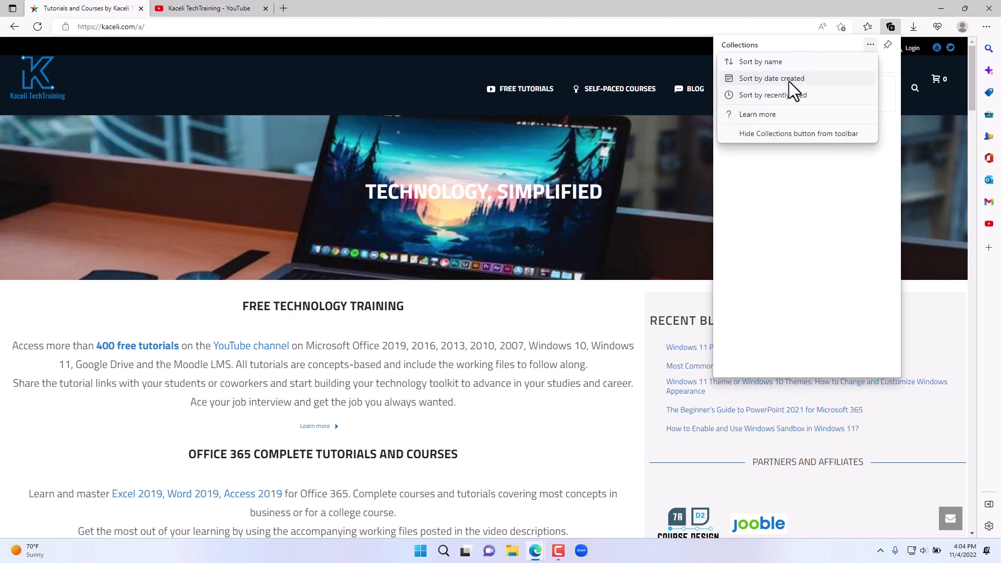
{"action": "left_click", "coordinate": [771, 113]}
Bring up the article tab's context menu and point to Add all tabs to Collections.
{"action": "right_click", "coordinate": [229, 10]}
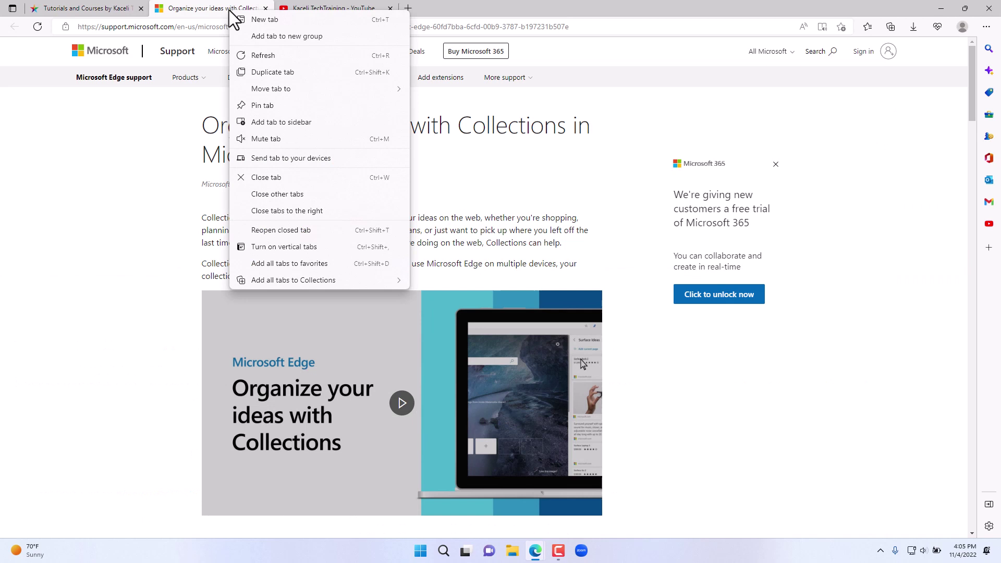
{"action": "left_click", "coordinate": [209, 8]}
{"action": "right_click", "coordinate": [210, 8]}
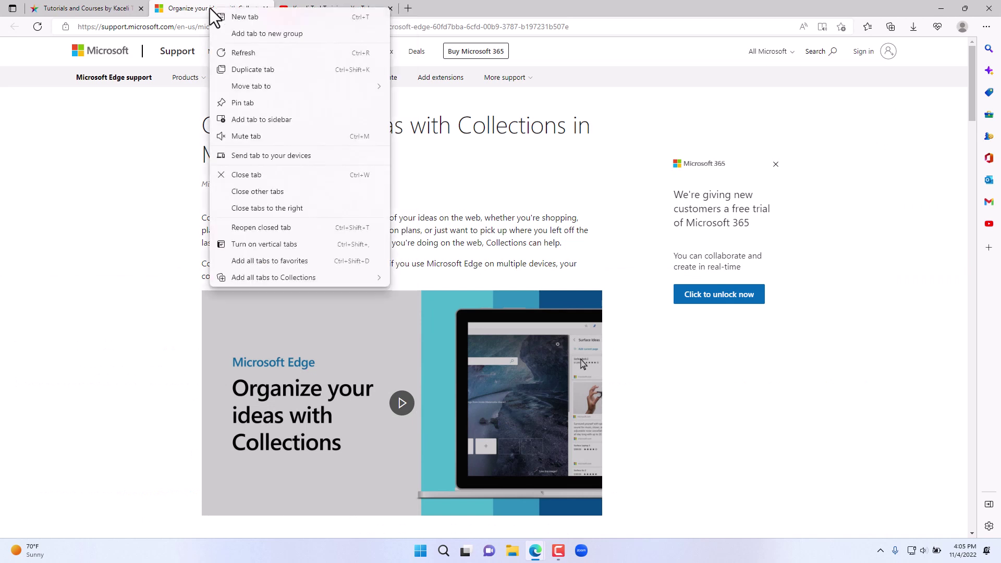
{"action": "mouse_move", "coordinate": [252, 278]}
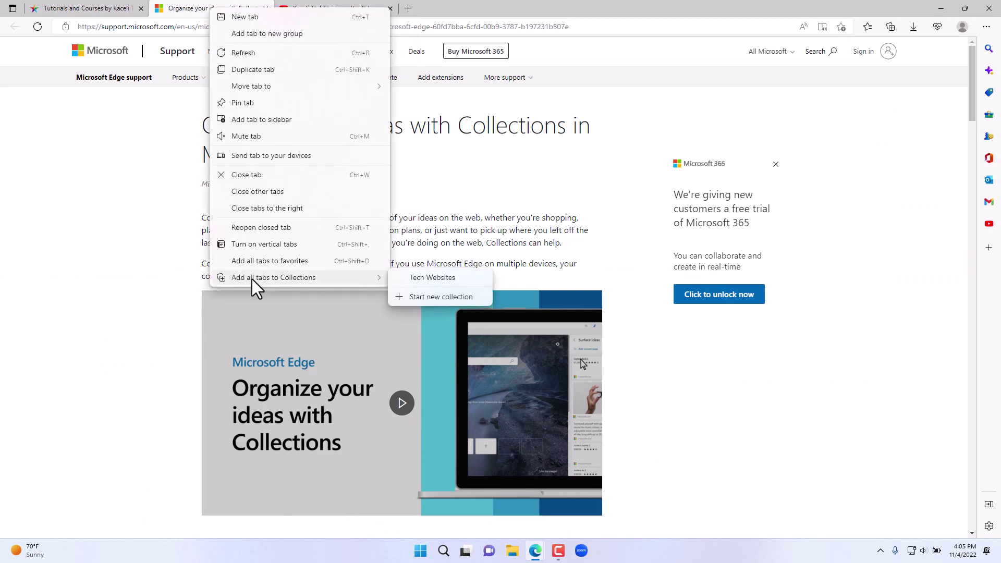
Save all tabs to Tech Websites, close the article, and search walmart.com for 'computer'.
{"action": "left_click", "coordinate": [436, 280]}
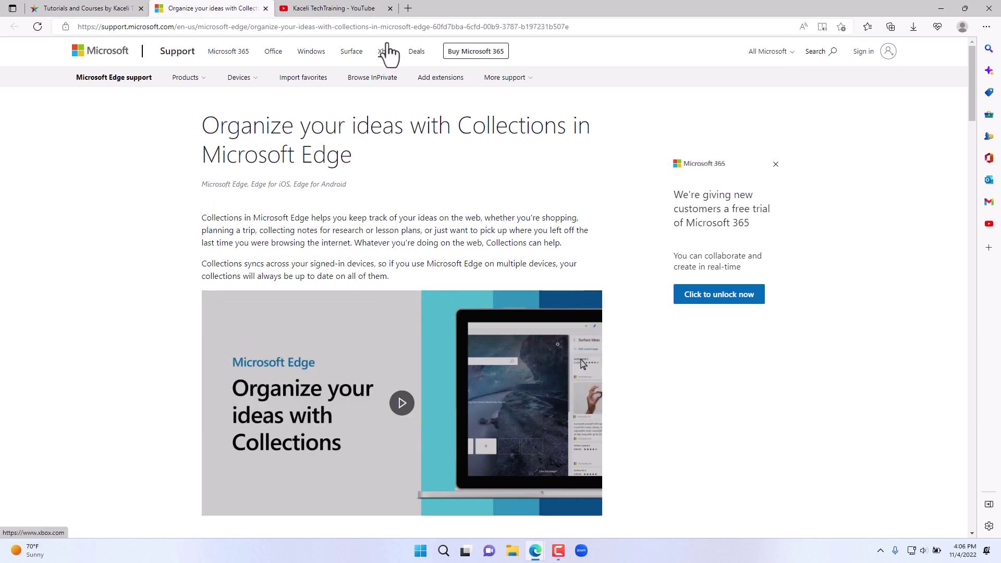
{"action": "key", "text": "ctrl+w"}
{"action": "key", "text": "ctrl+t"}
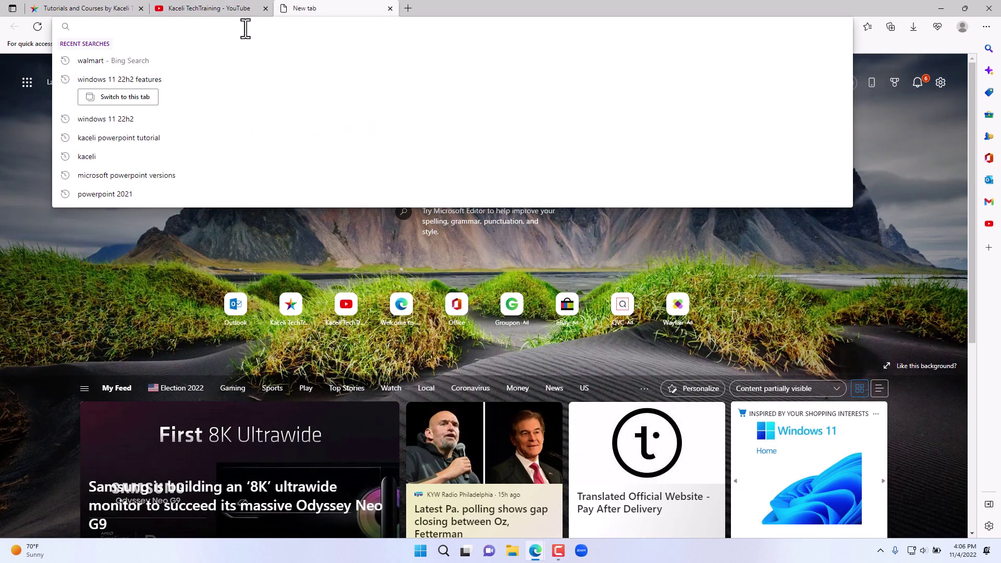
{"action": "type", "text": "walmart.com"}
{"action": "key", "text": "Return"}
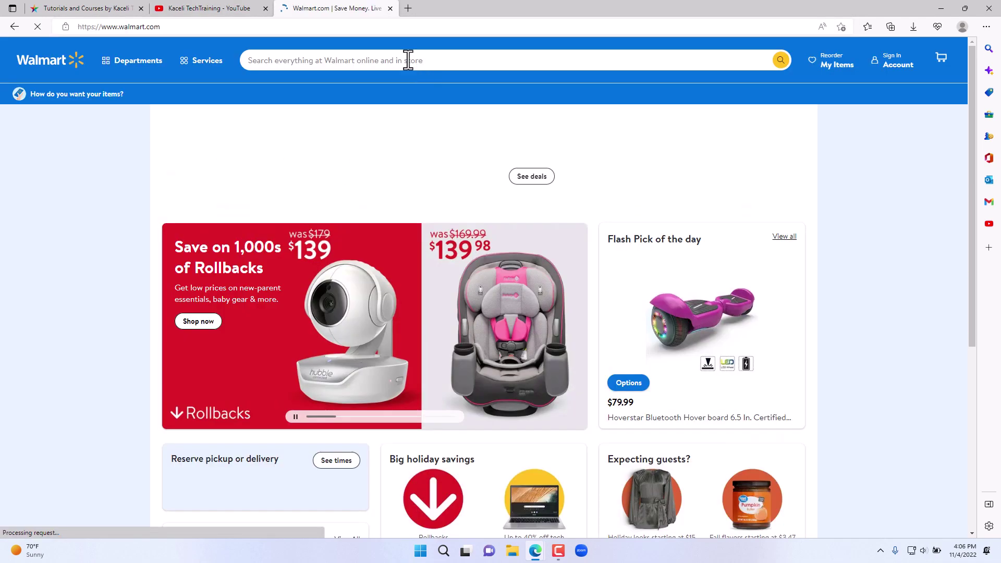
{"action": "left_click", "coordinate": [374, 60]}
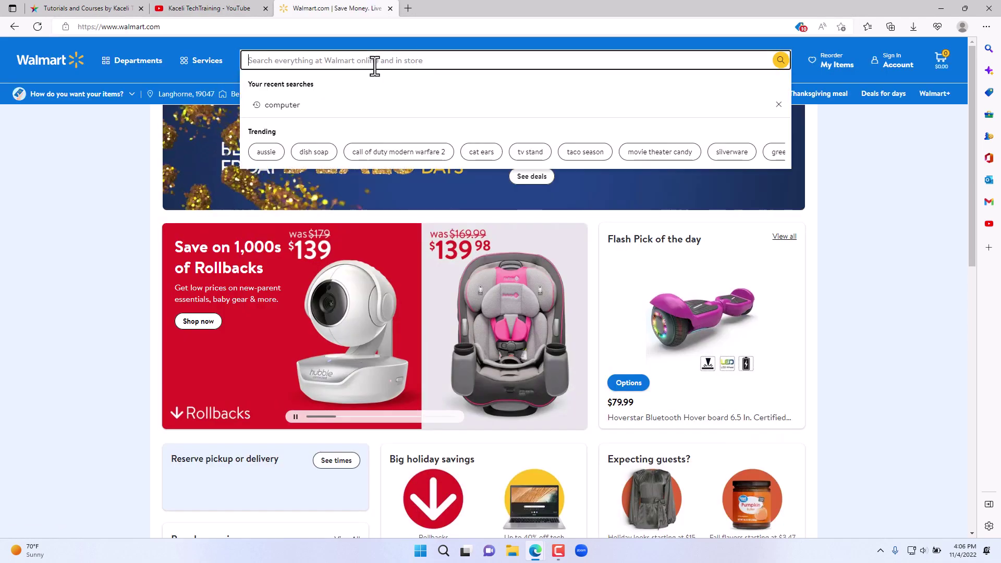
{"action": "key", "text": "Down"}
{"action": "key", "text": "Return"}
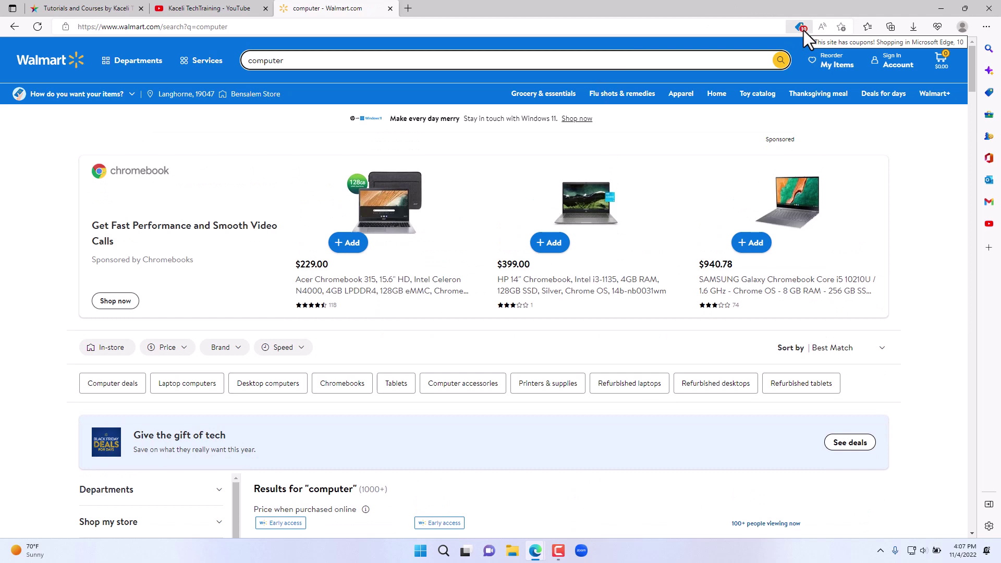
Show Walmart's shopping coupons and copy the 20% Off Sitewide code.
{"action": "left_click", "coordinate": [802, 30]}
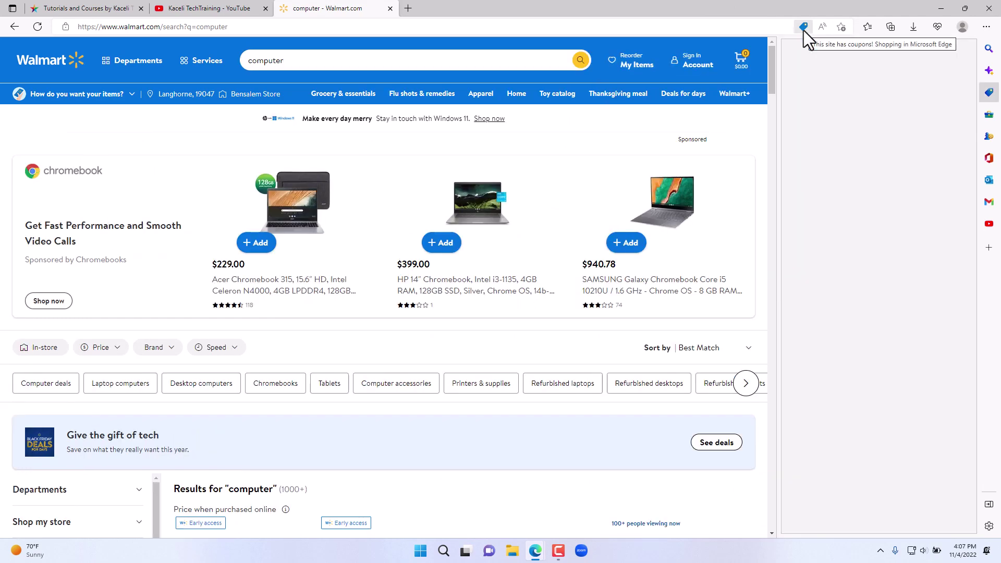
{"action": "scroll", "coordinate": [840, 339], "scroll_direction": "down", "scroll_amount": 5}
{"action": "scroll", "coordinate": [840, 339], "scroll_direction": "down", "scroll_amount": 2}
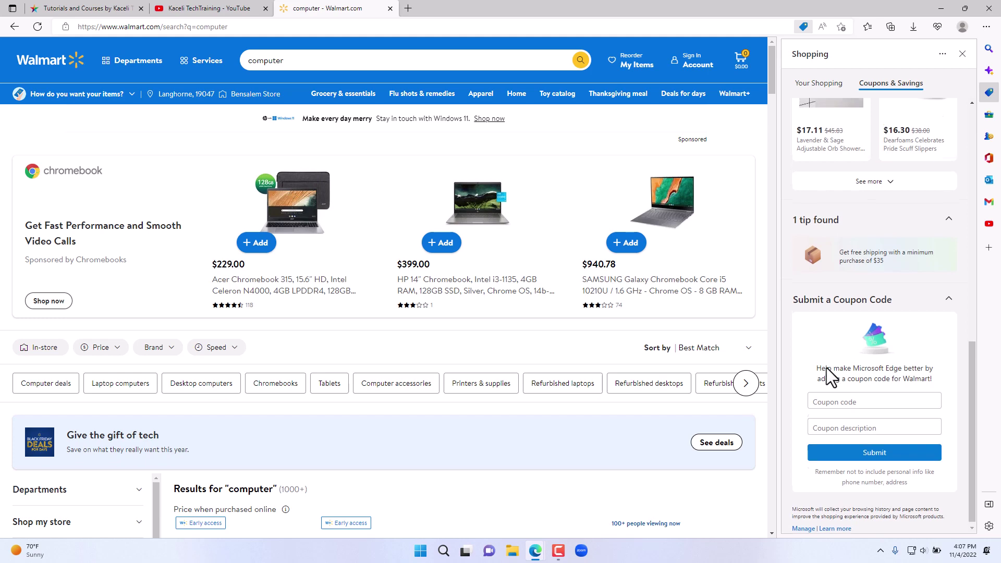
{"action": "scroll", "coordinate": [826, 368], "scroll_direction": "up", "scroll_amount": 5}
{"action": "scroll", "coordinate": [826, 368], "scroll_direction": "up", "scroll_amount": 6}
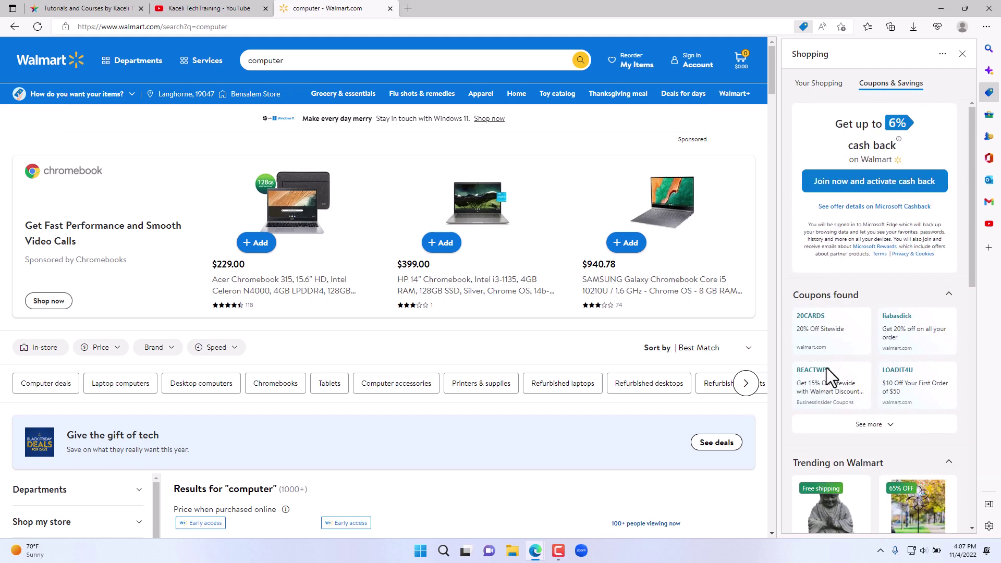
{"action": "left_click", "coordinate": [815, 331]}
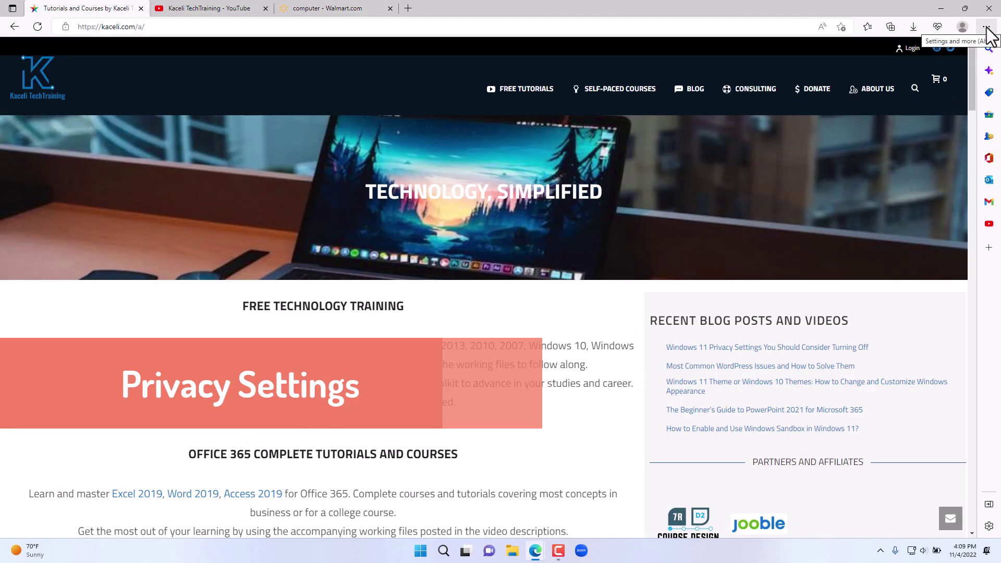
Bring up Edge's Settings and more (...) menu on the YouTube channel tab.
{"action": "left_click", "coordinate": [985, 28]}
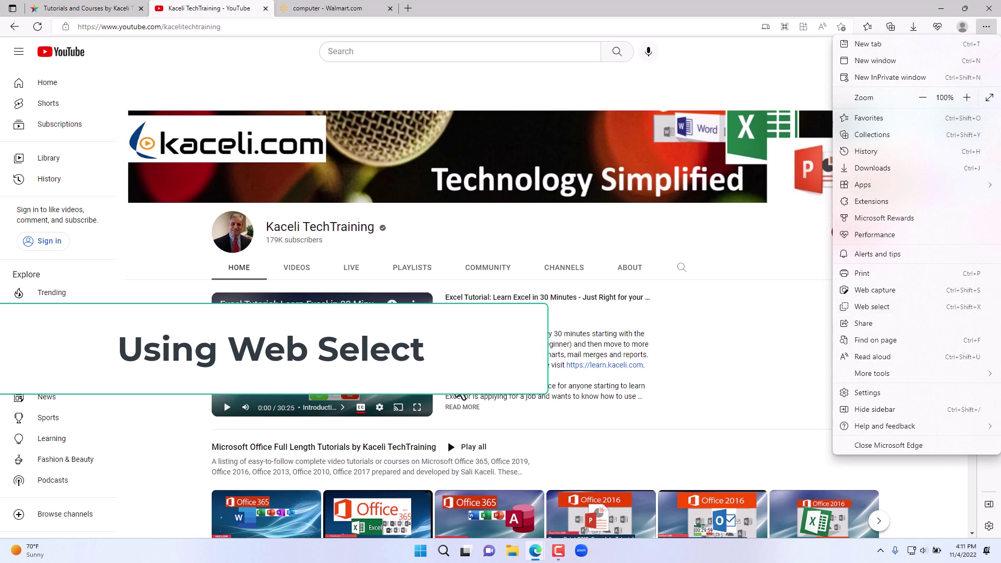
Web-select the YouTube featured video section, dismiss it, and return to the kaceli.com tab.
{"action": "left_click", "coordinate": [871, 307]}
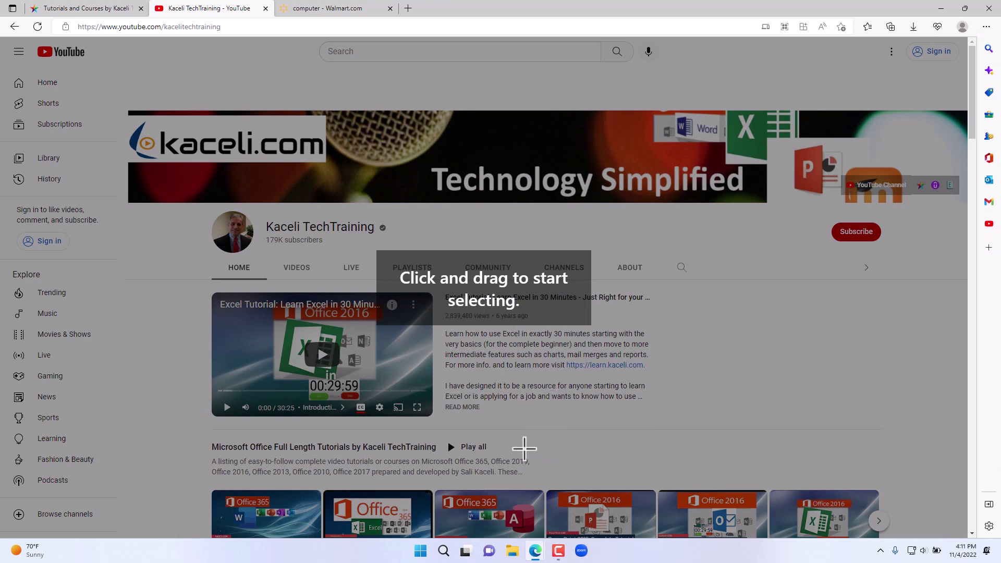
{"action": "left_click_drag", "start_coordinate": [571, 479], "coordinate": [224, 285]}
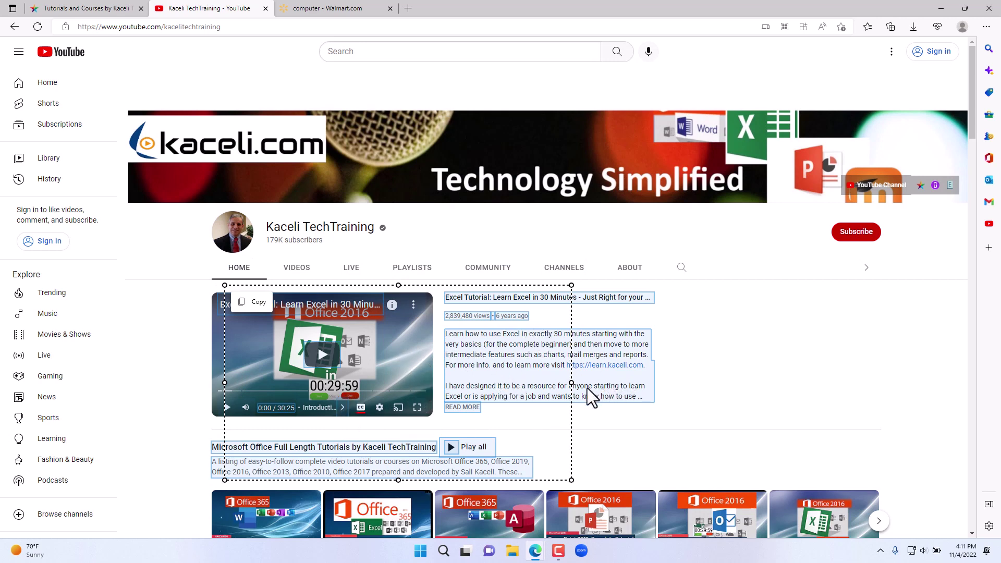
{"action": "left_click", "coordinate": [745, 383]}
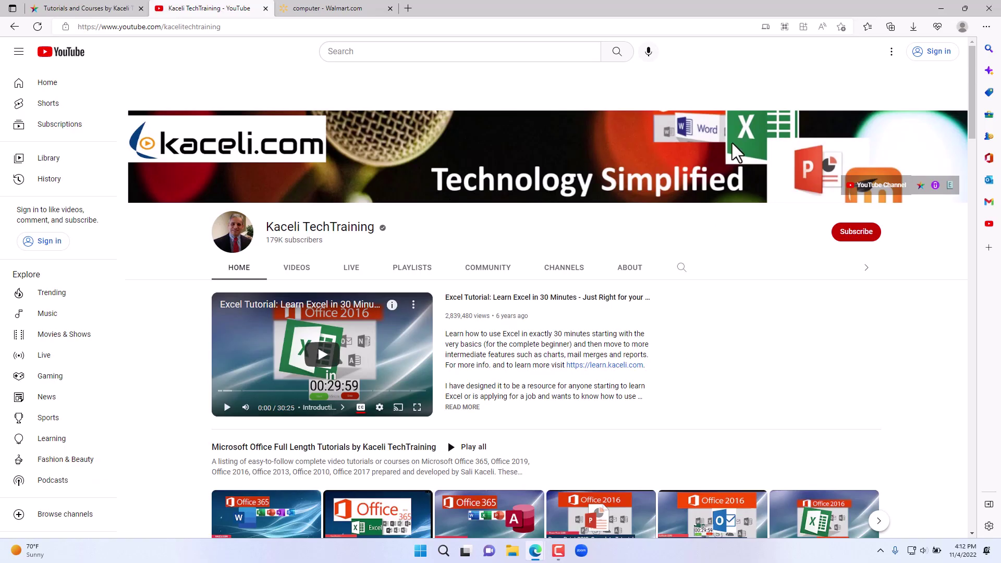
{"action": "key", "text": "ctrl+shift+Tab"}
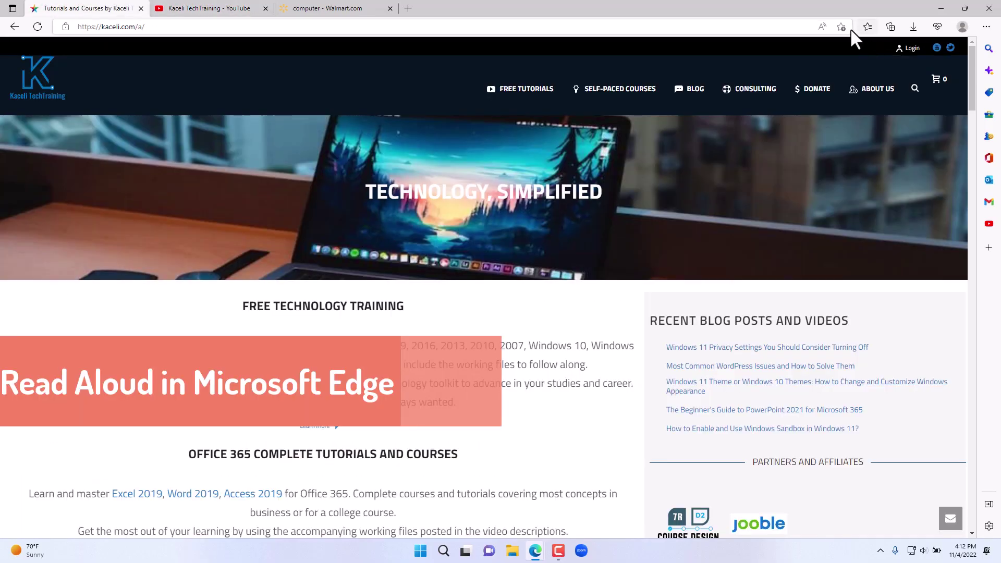
Start Read aloud on the kaceli.com page and pause it during the intro paragraph.
{"action": "left_click", "coordinate": [823, 27]}
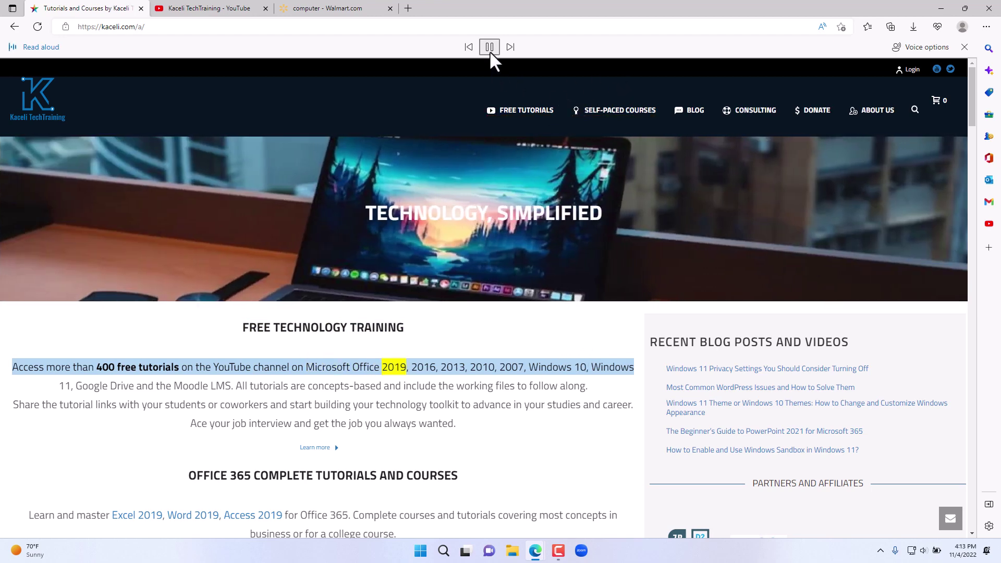
{"action": "left_click", "coordinate": [489, 47]}
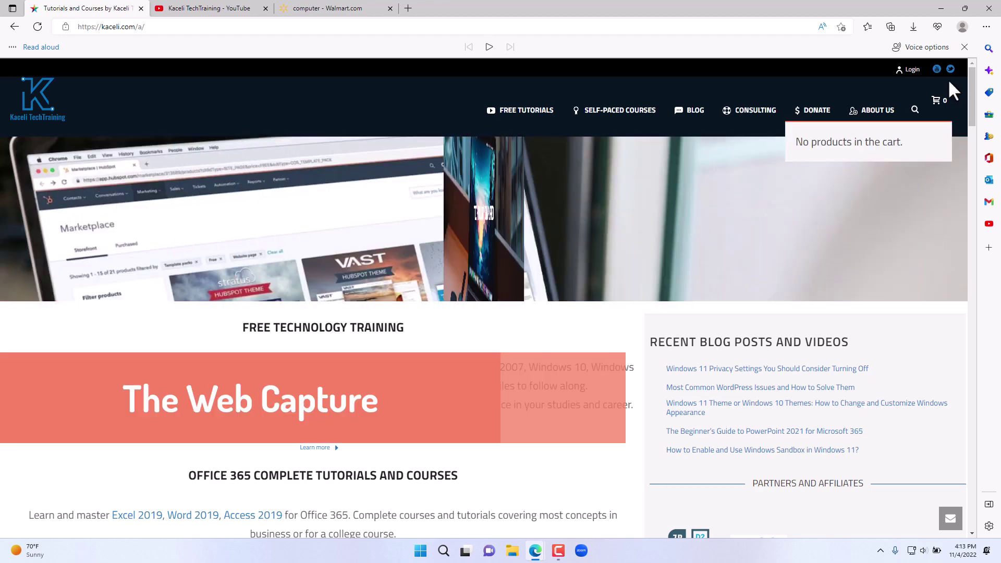
Capture the Free Technology Training area and circle its heading and text in red.
{"action": "left_click", "coordinate": [985, 28]}
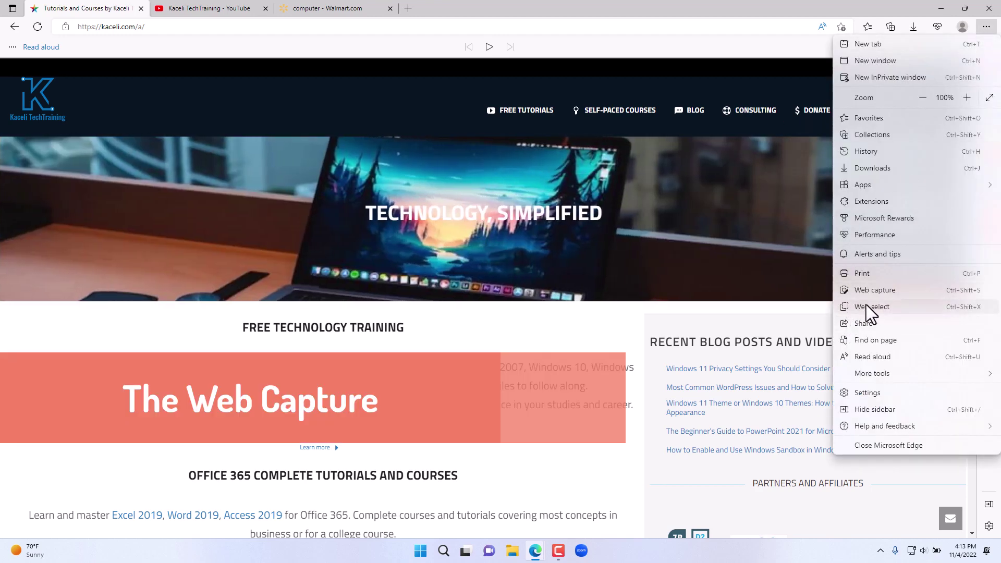
{"action": "left_click", "coordinate": [868, 290]}
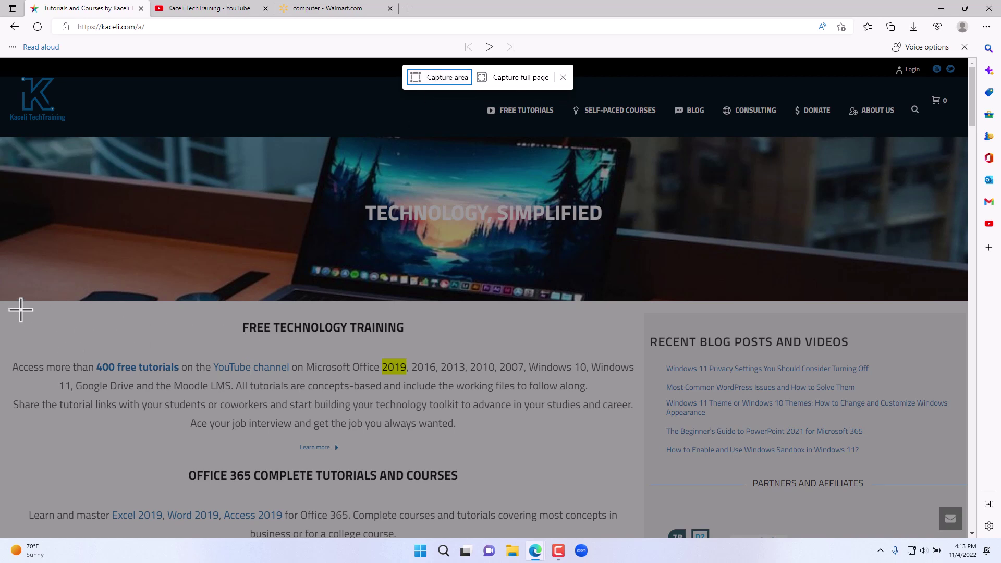
{"action": "left_click_drag", "start_coordinate": [10, 306], "coordinate": [646, 494]}
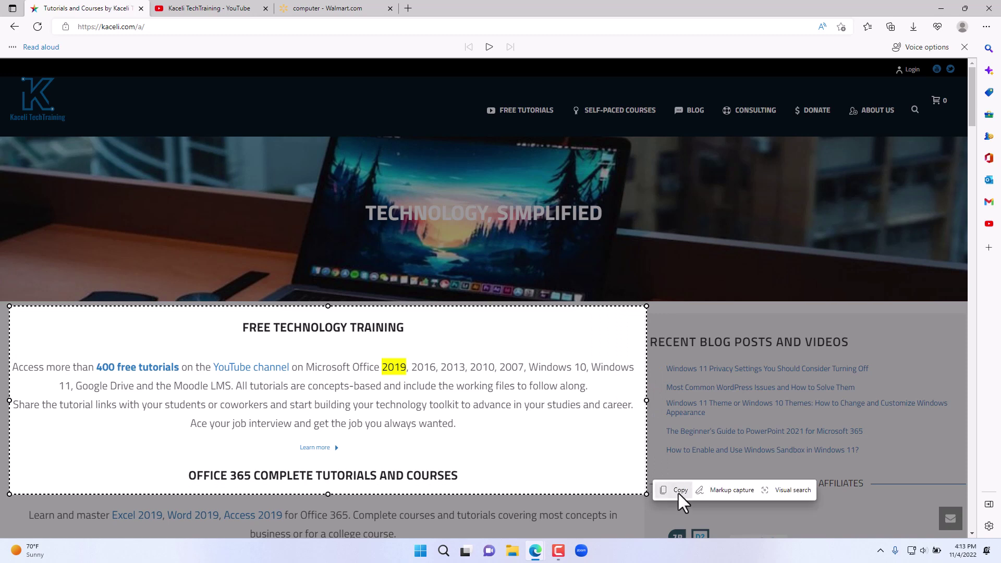
{"action": "left_click", "coordinate": [717, 493]}
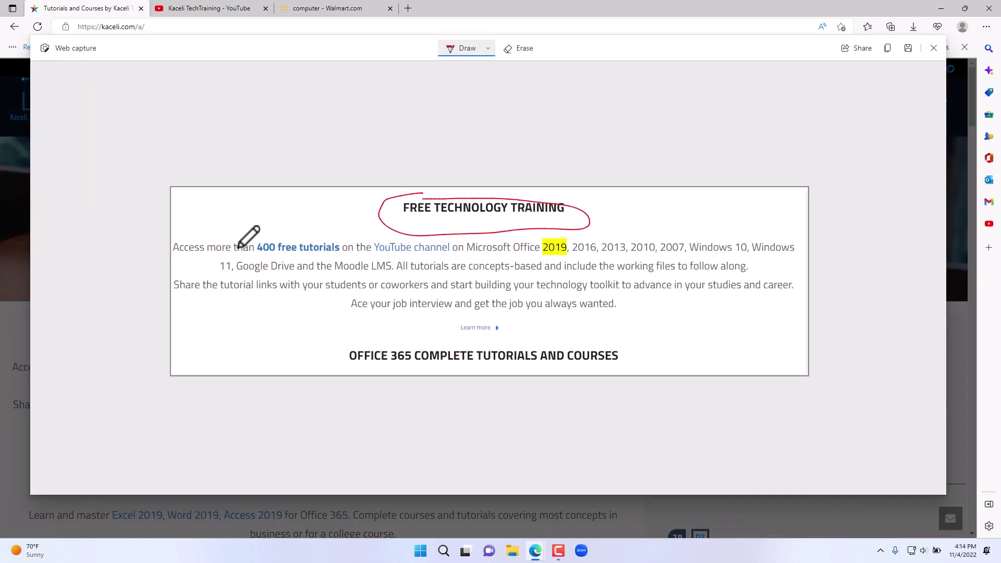
{"action": "mouse_move", "coordinate": [206, 223]}
{"action": "left_mouse_down"}
{"action": "mouse_move", "coordinate": [179, 229]}
{"action": "mouse_move", "coordinate": [336, 259]}
{"action": "mouse_move", "coordinate": [204, 235]}
{"action": "left_mouse_up"}
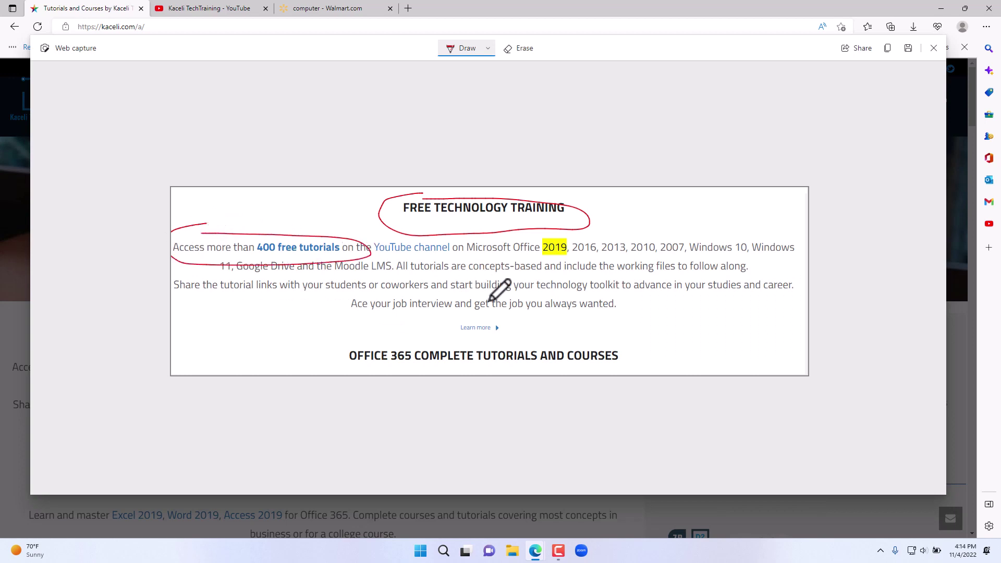
{"action": "mouse_move", "coordinate": [448, 286]}
{"action": "left_mouse_down"}
{"action": "mouse_move", "coordinate": [754, 355]}
{"action": "mouse_move", "coordinate": [446, 348]}
{"action": "left_mouse_up"}
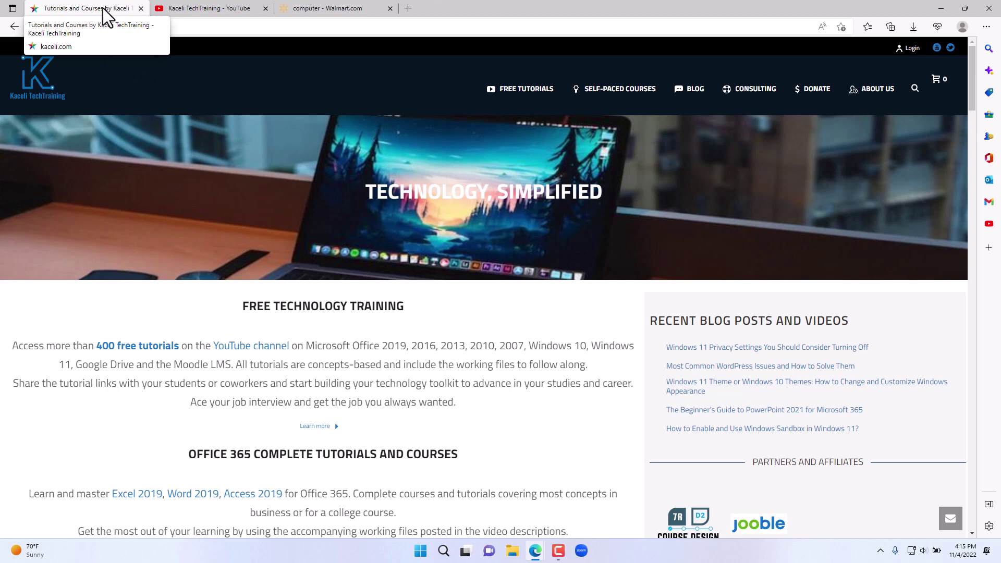
Install kaceli.com as an app, pinned to taskbar and Start with a desktop shortcut.
{"action": "left_click", "coordinate": [985, 27]}
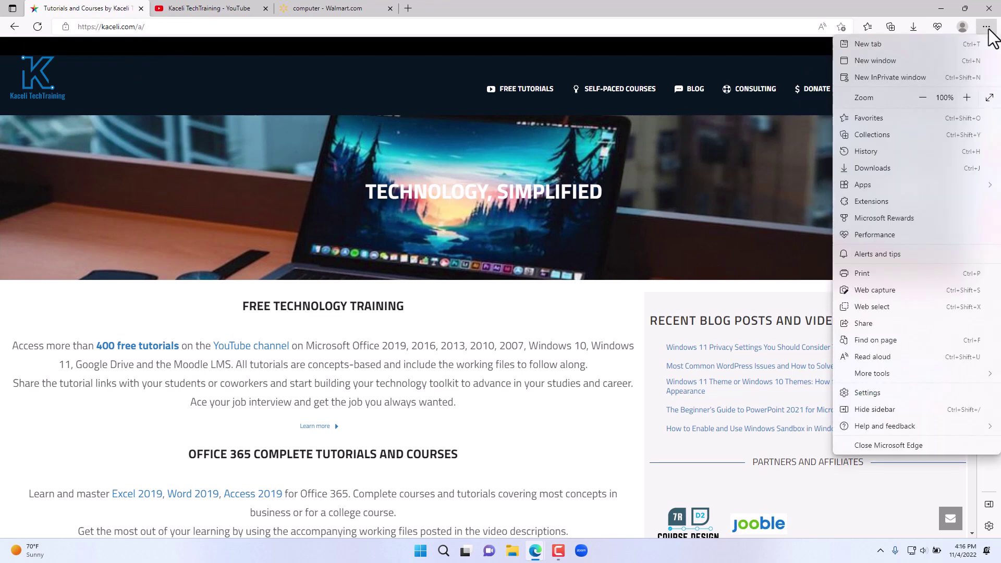
{"action": "mouse_move", "coordinate": [869, 184]}
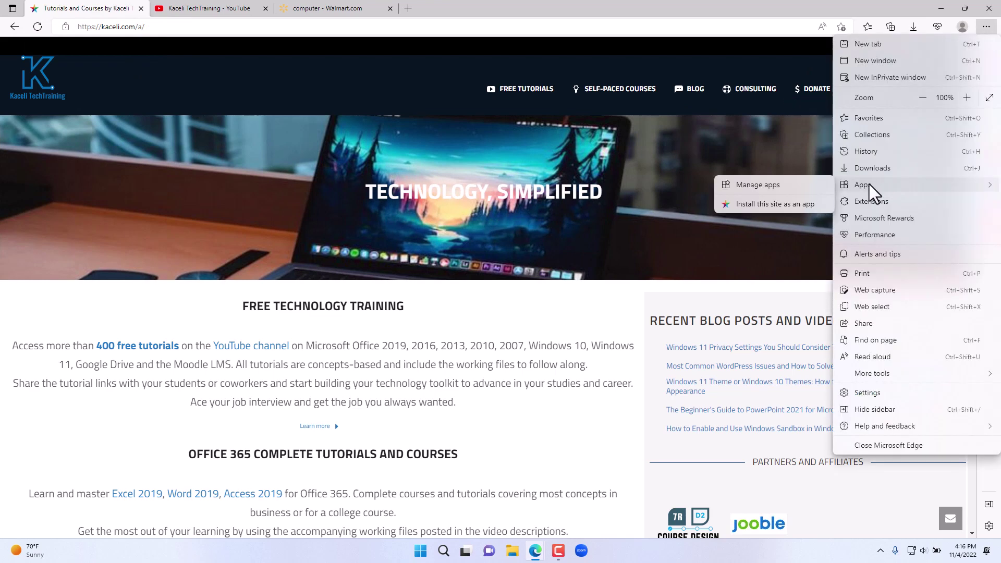
{"action": "left_click", "coordinate": [755, 204]}
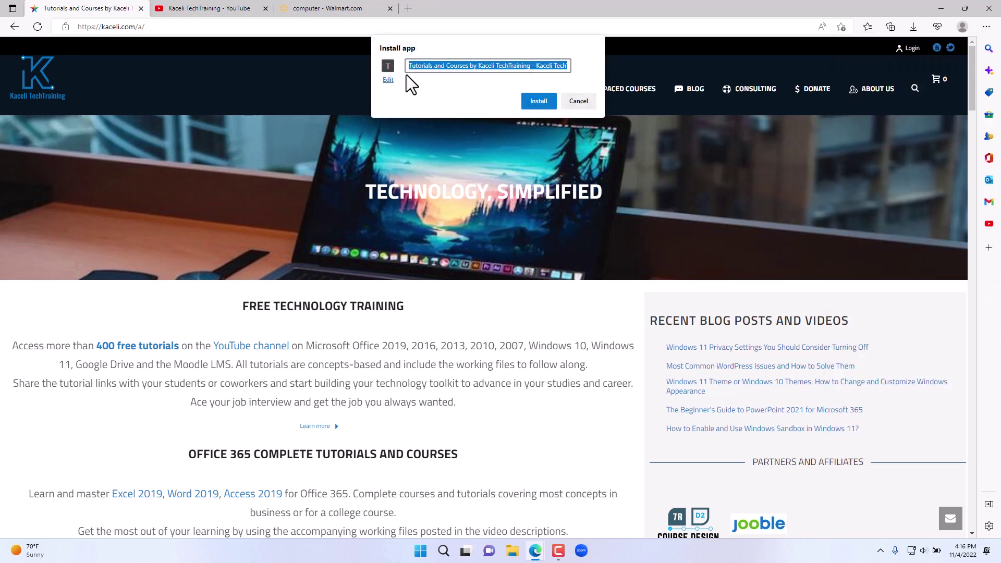
{"action": "left_click", "coordinate": [537, 100]}
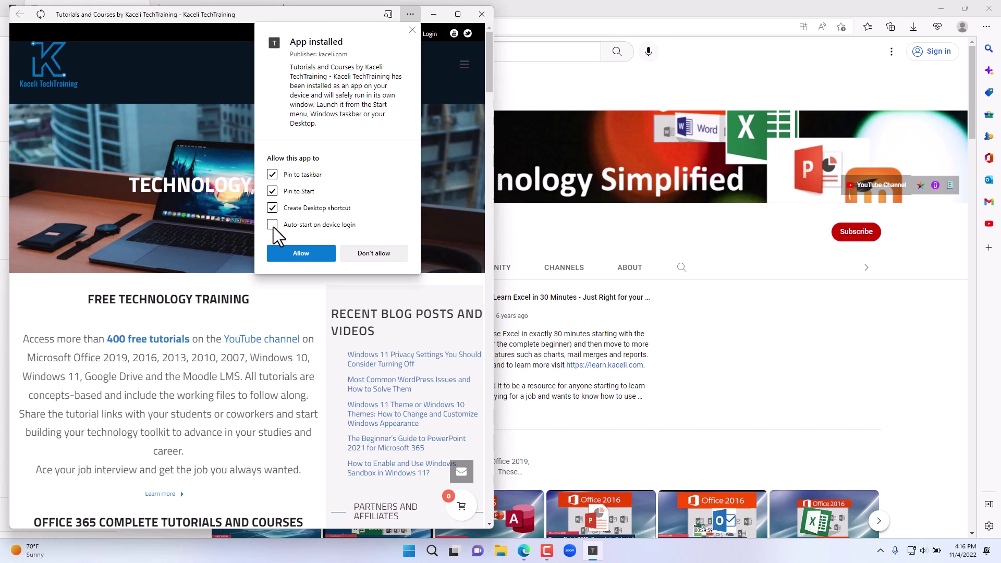
Allow the TechTraining app's taskbar, Start and desktop shortcuts, then close the app window.
{"action": "left_click", "coordinate": [313, 255]}
{"action": "left_click_drag", "start_coordinate": [307, 15], "coordinate": [578, 49]}
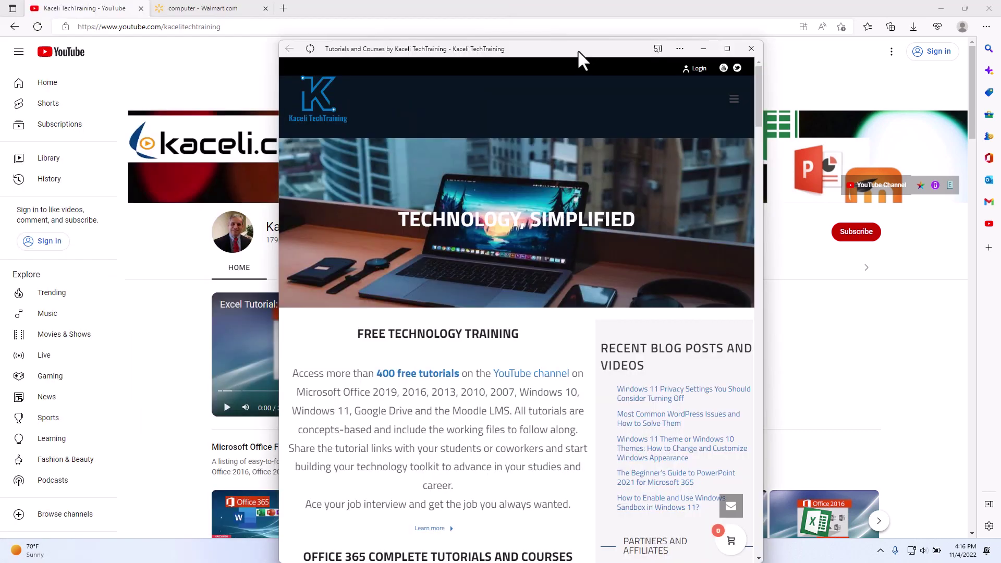
{"action": "left_click", "coordinate": [751, 48]}
Bring Edge back, browse More tools, and switch to the TechTraining YouTube channel tab.
{"action": "left_click", "coordinate": [939, 10]}
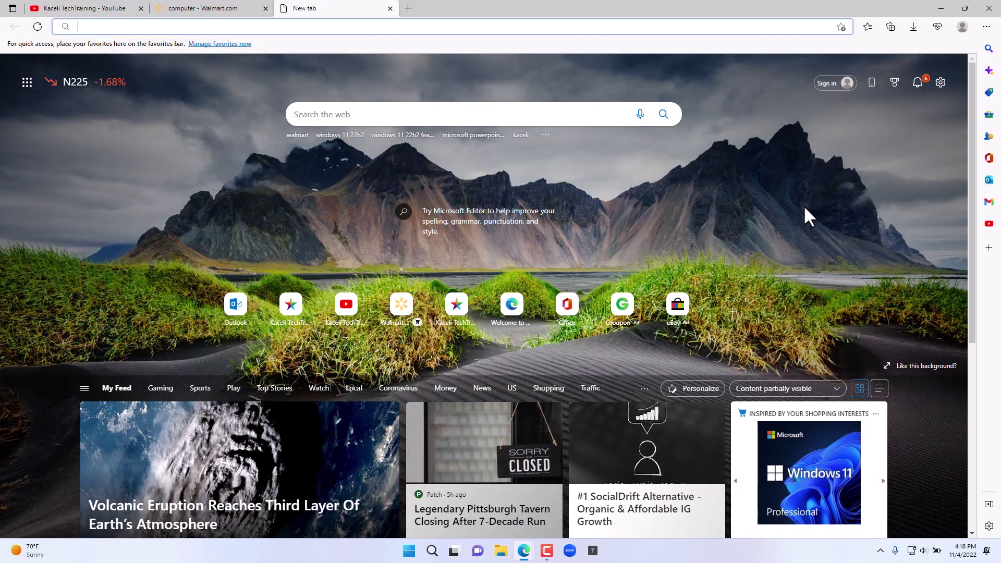
{"action": "left_click", "coordinate": [986, 26]}
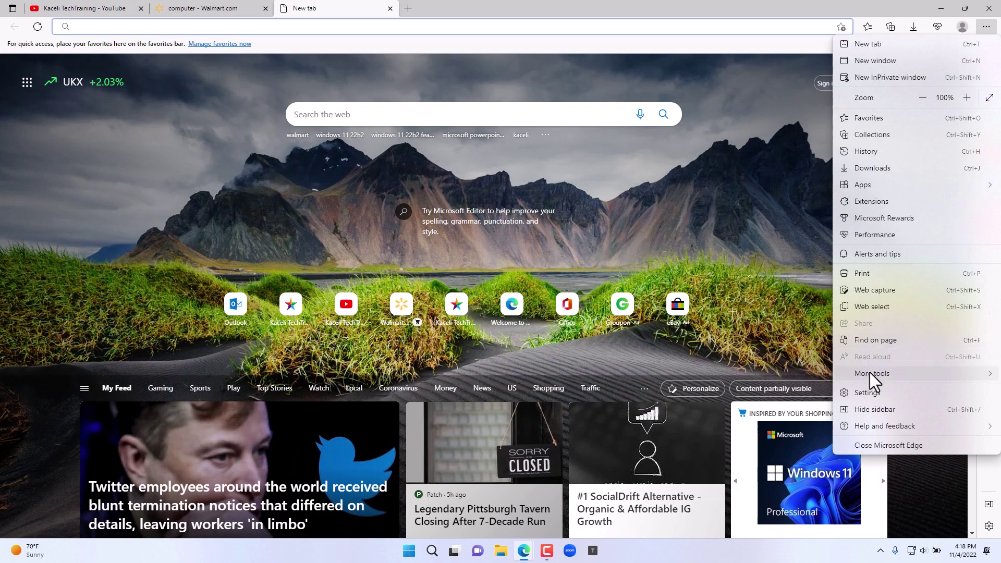
{"action": "mouse_move", "coordinate": [869, 373]}
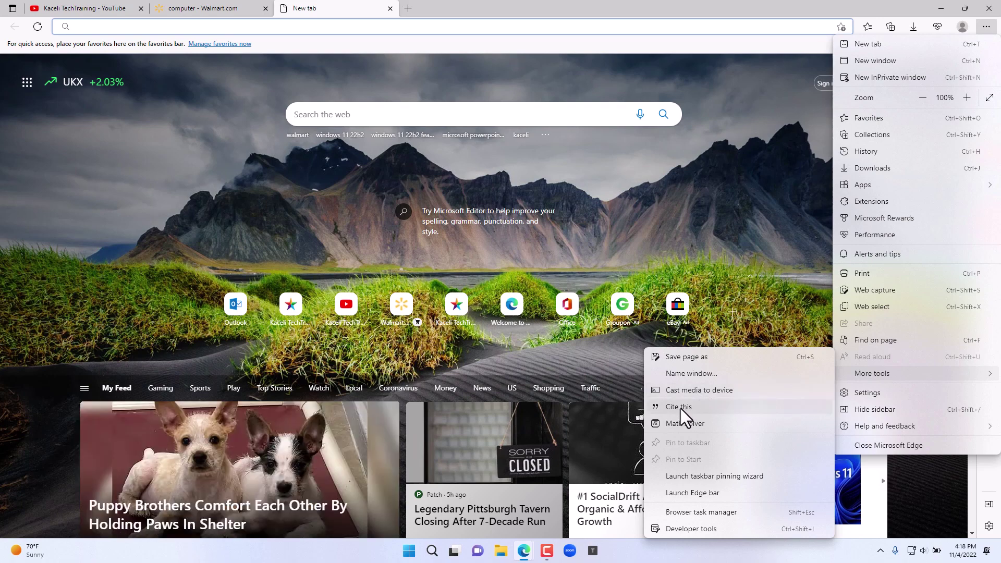
{"action": "left_click", "coordinate": [96, 9]}
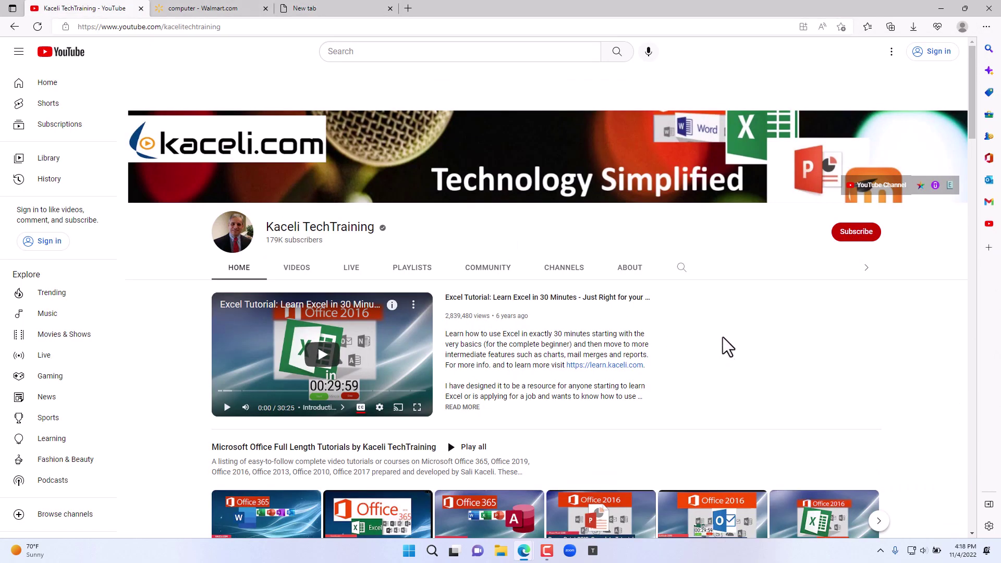
Generate a Cite this citation for the YouTube channel page, keeping the APA 7 style.
{"action": "left_click", "coordinate": [986, 28]}
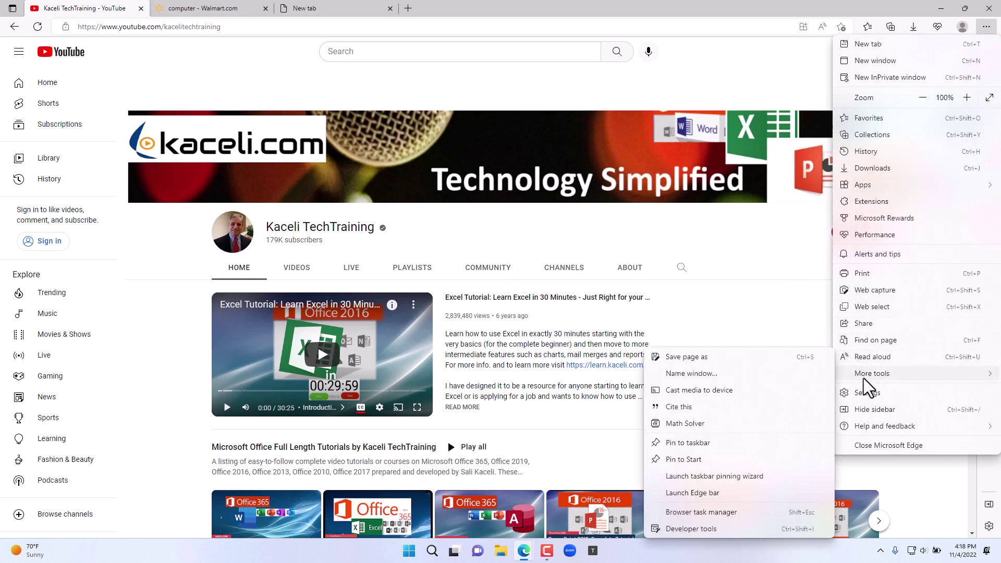
{"action": "left_click", "coordinate": [681, 407]}
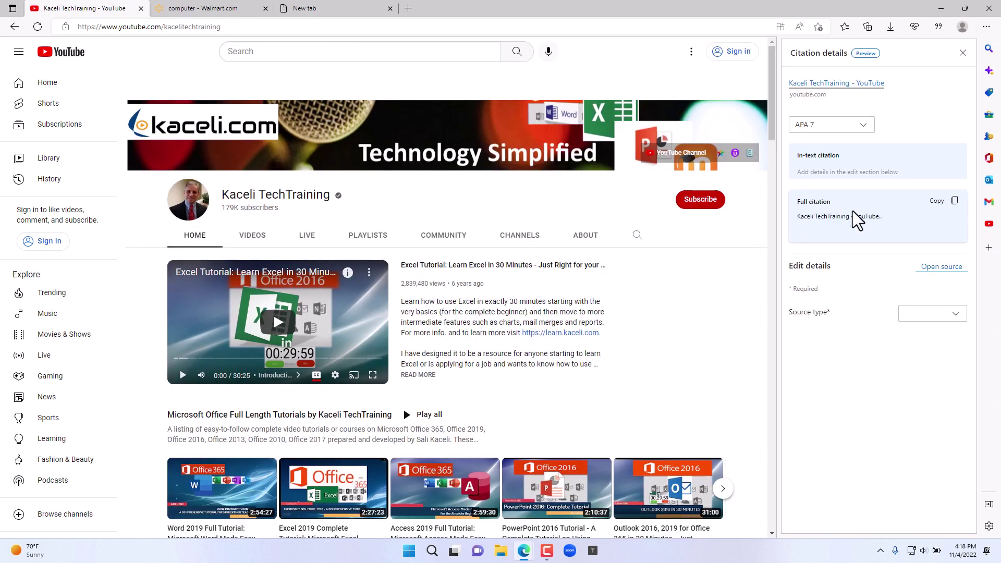
{"action": "left_click", "coordinate": [858, 127]}
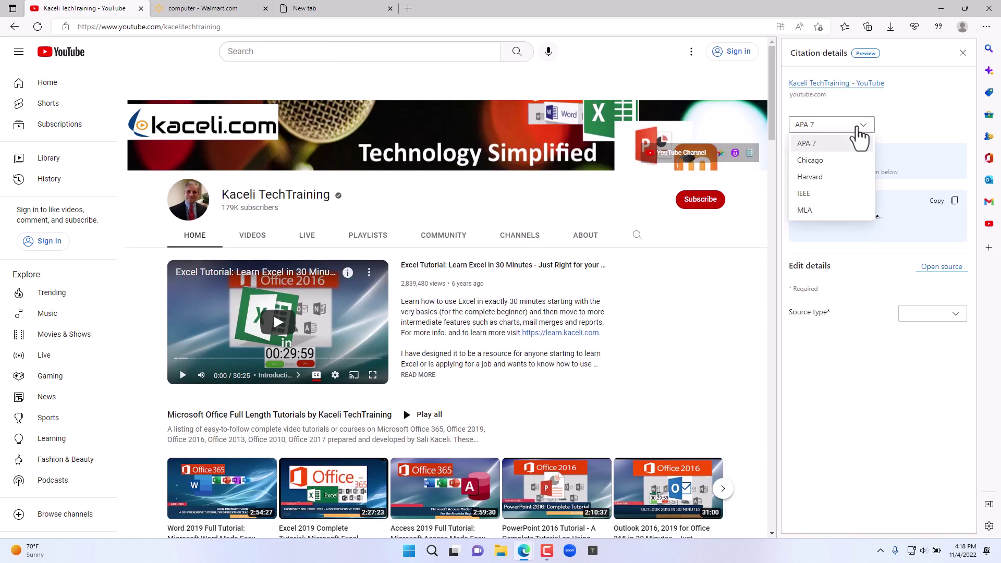
{"action": "left_click", "coordinate": [821, 144]}
Switch the citation style to MLA, then back to APA 7.
{"action": "left_click", "coordinate": [826, 128]}
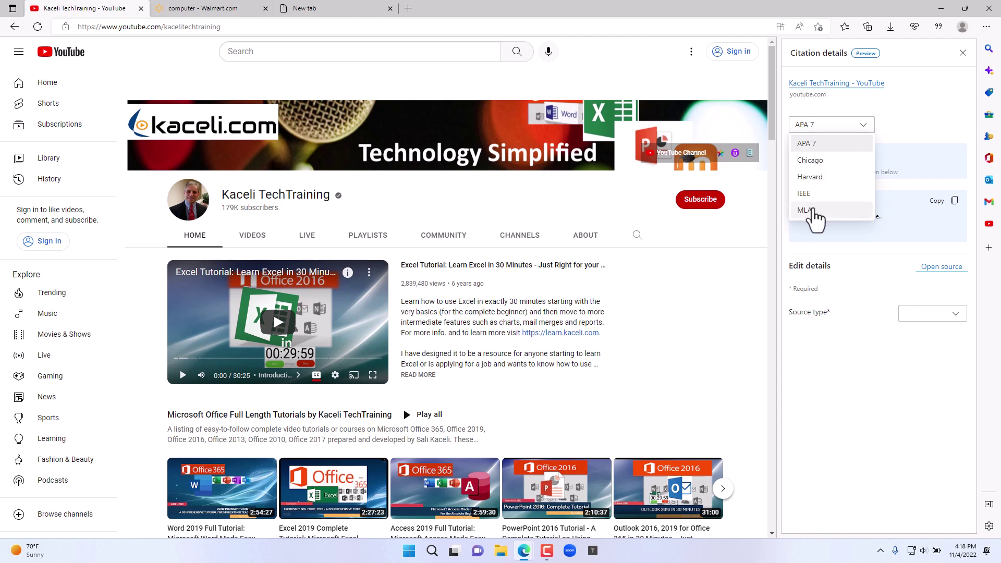
{"action": "left_click", "coordinate": [813, 210]}
{"action": "left_click", "coordinate": [829, 128]}
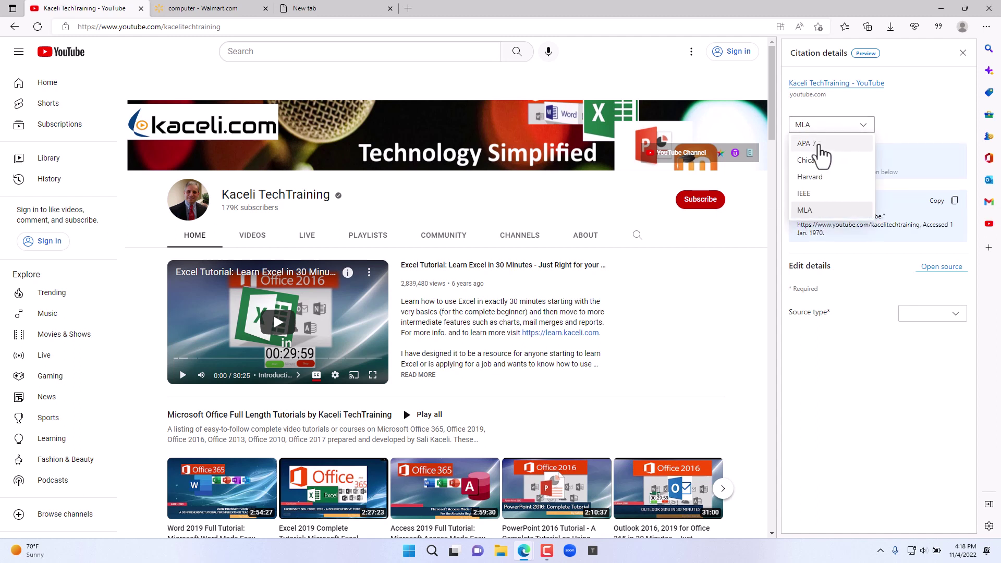
{"action": "left_click", "coordinate": [816, 146]}
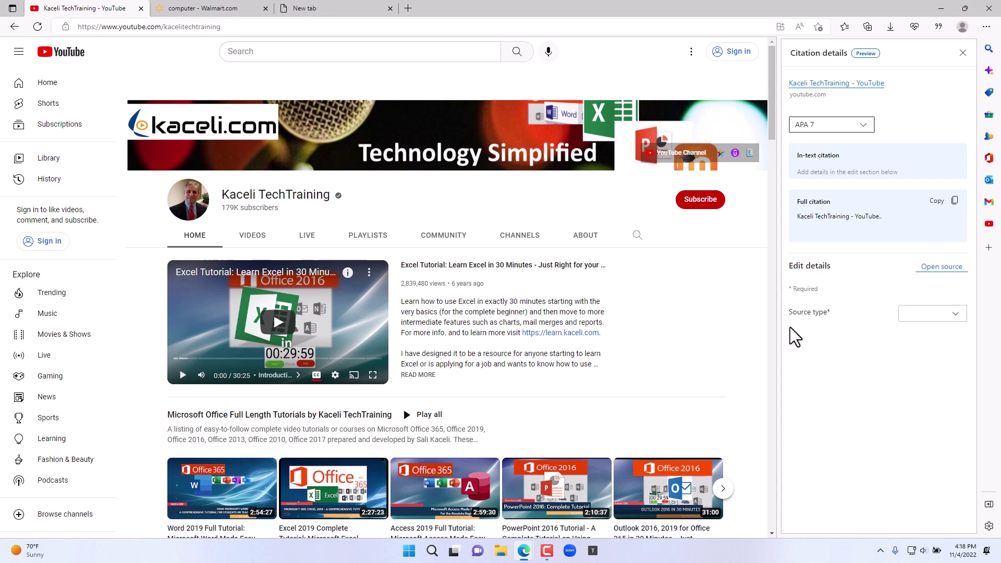
Set the source type to Website and fill the publication date with today's date.
{"action": "left_click", "coordinate": [929, 314]}
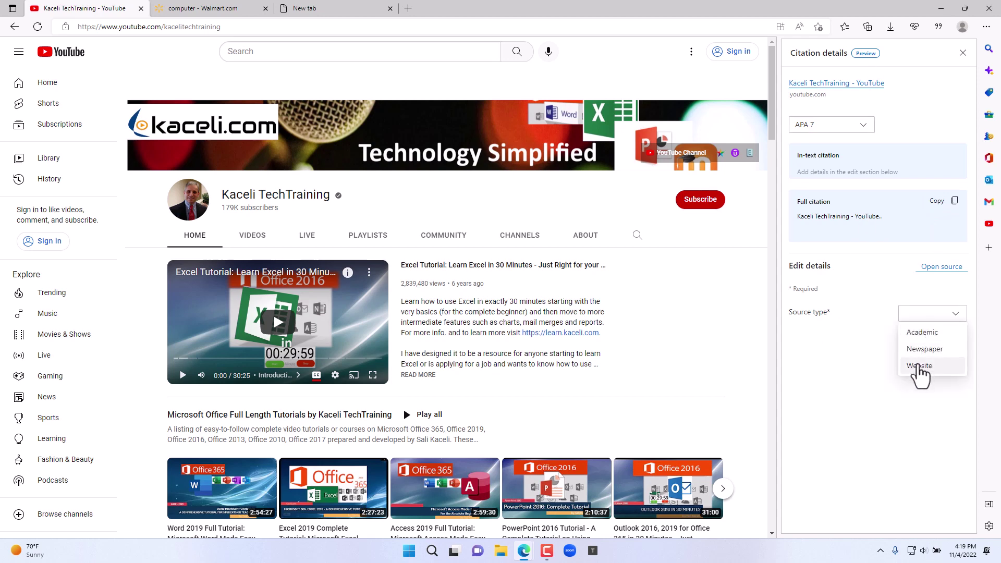
{"action": "left_click", "coordinate": [918, 366]}
{"action": "scroll", "coordinate": [906, 365], "scroll_direction": "down", "scroll_amount": 1}
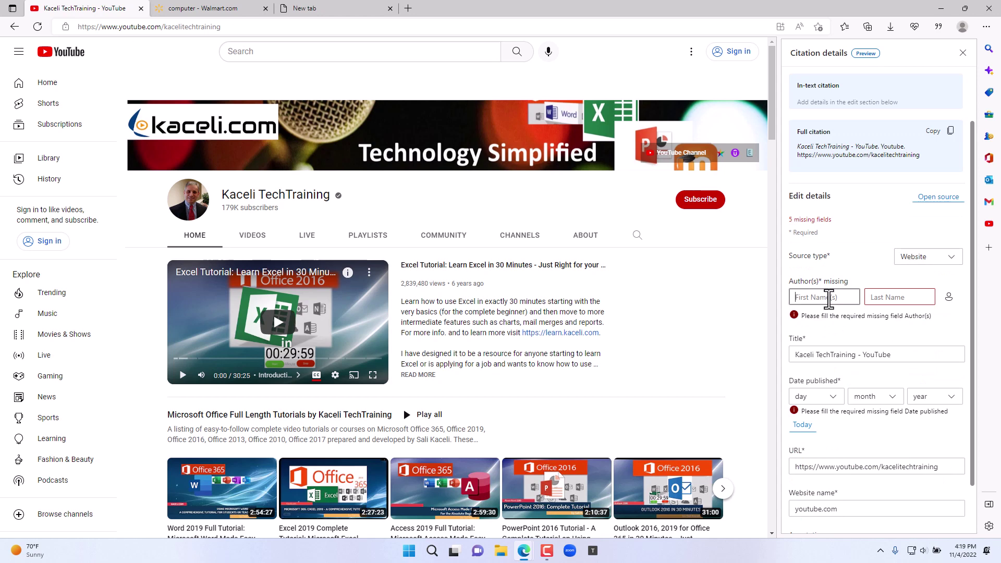
{"action": "scroll", "coordinate": [834, 324], "scroll_direction": "down", "scroll_amount": 1}
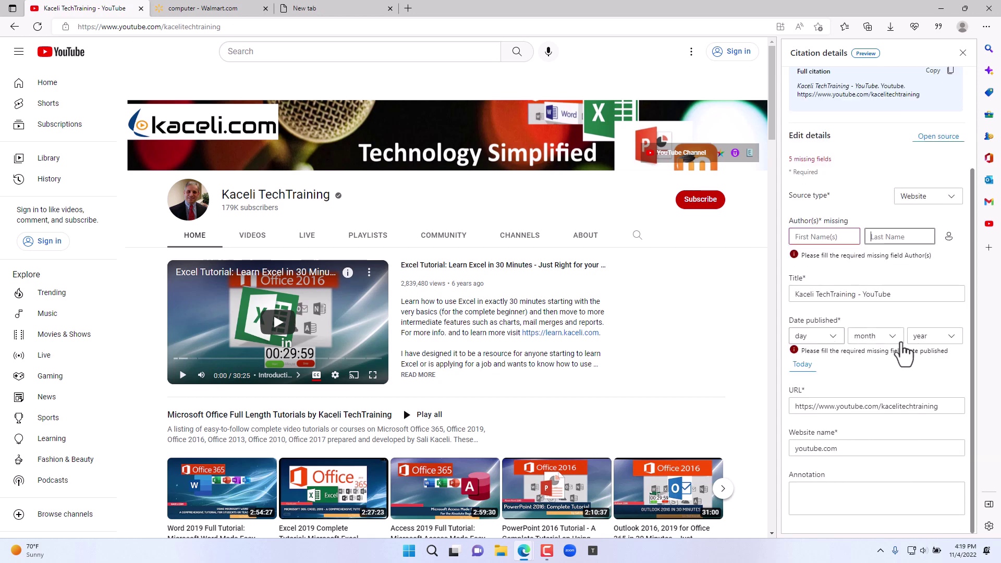
{"action": "left_click", "coordinate": [802, 364]}
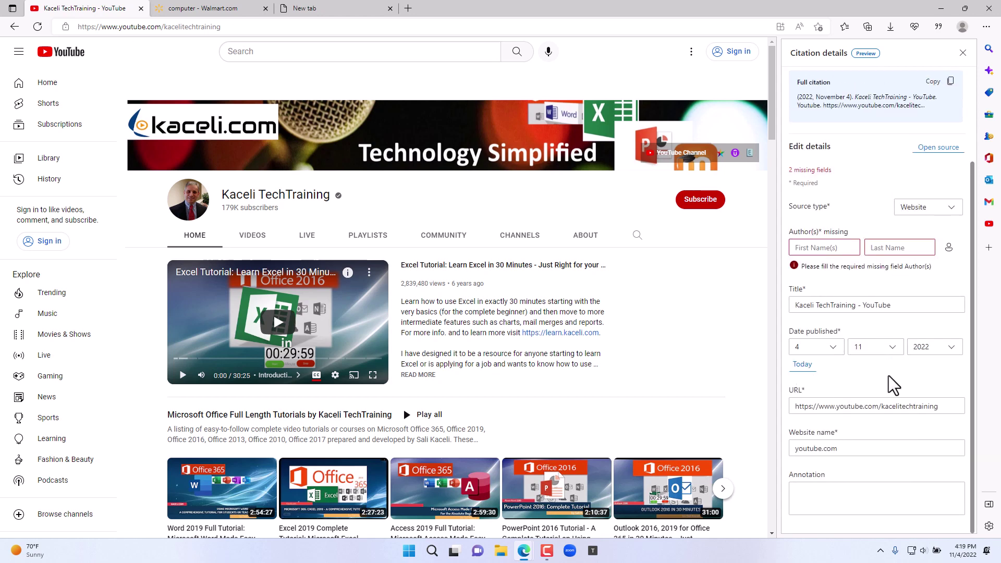
{"action": "left_click", "coordinate": [836, 497]}
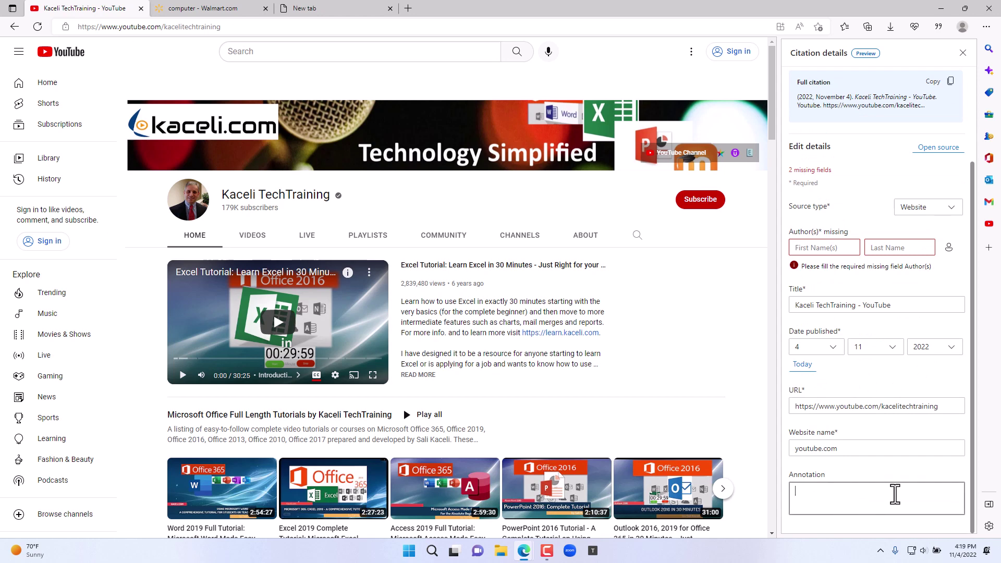
Enter the author's first and last name, then copy the finished APA citation.
{"action": "left_click", "coordinate": [824, 248]}
{"action": "type", "text": "Sali"}
{"action": "key", "text": "Tab"}
{"action": "type", "text": "Kaceli"}
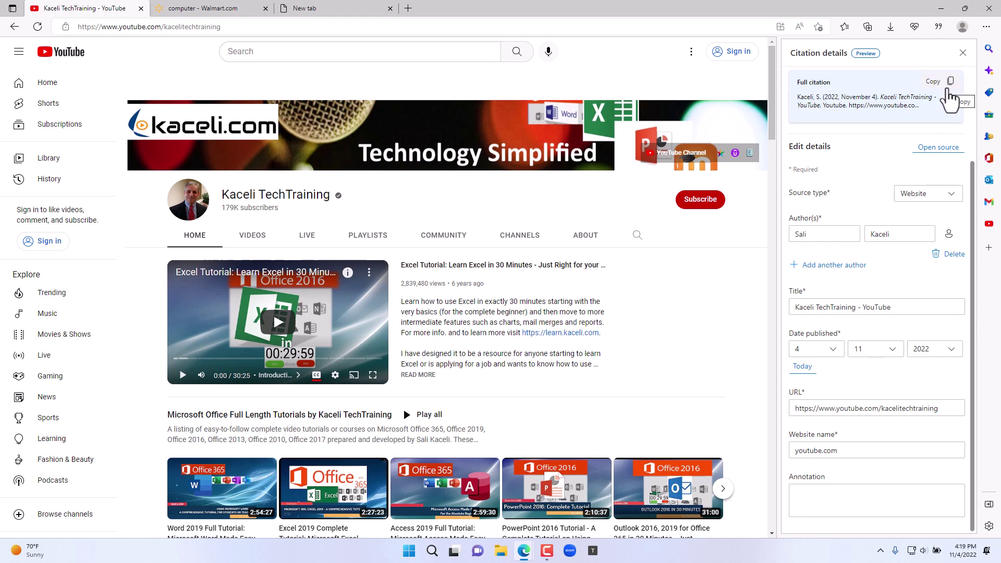
{"action": "left_click", "coordinate": [949, 89]}
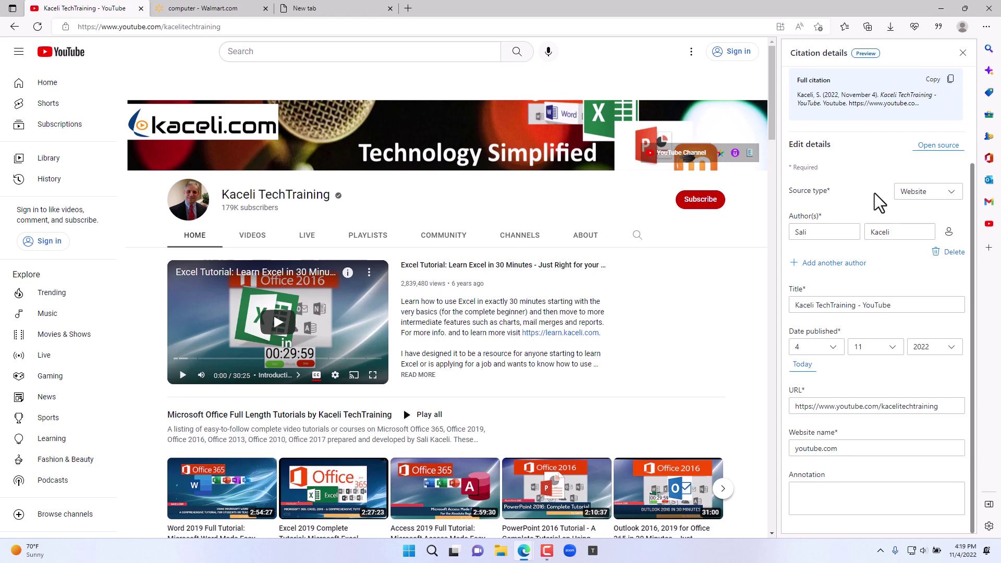
Swap Citation details for Math Solver from More tools and advance through two intro slides.
{"action": "left_click", "coordinate": [962, 52]}
{"action": "left_click", "coordinate": [985, 26]}
{"action": "mouse_move", "coordinate": [878, 373]}
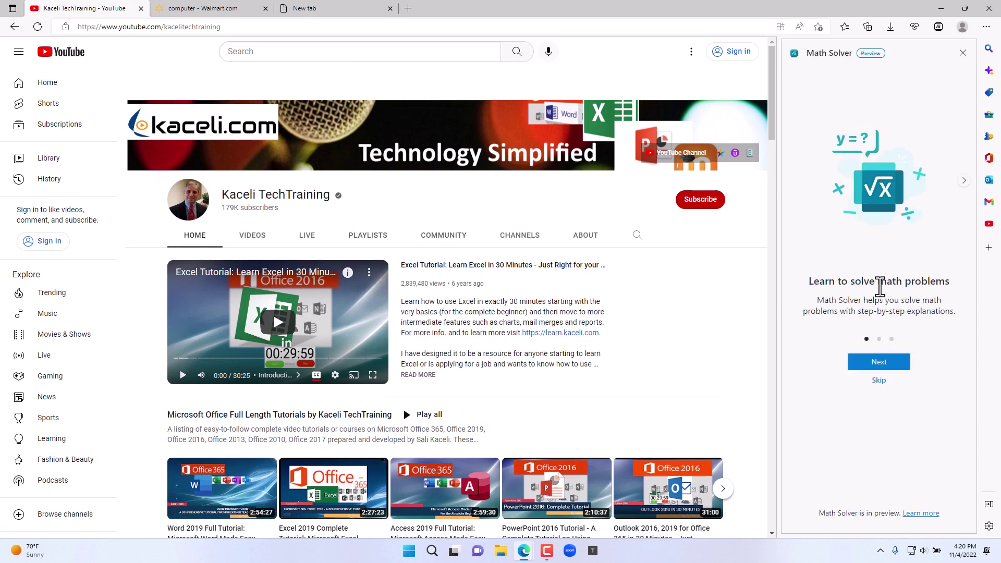
{"action": "left_click_drag", "start_coordinate": [930, 307], "coordinate": [829, 310]}
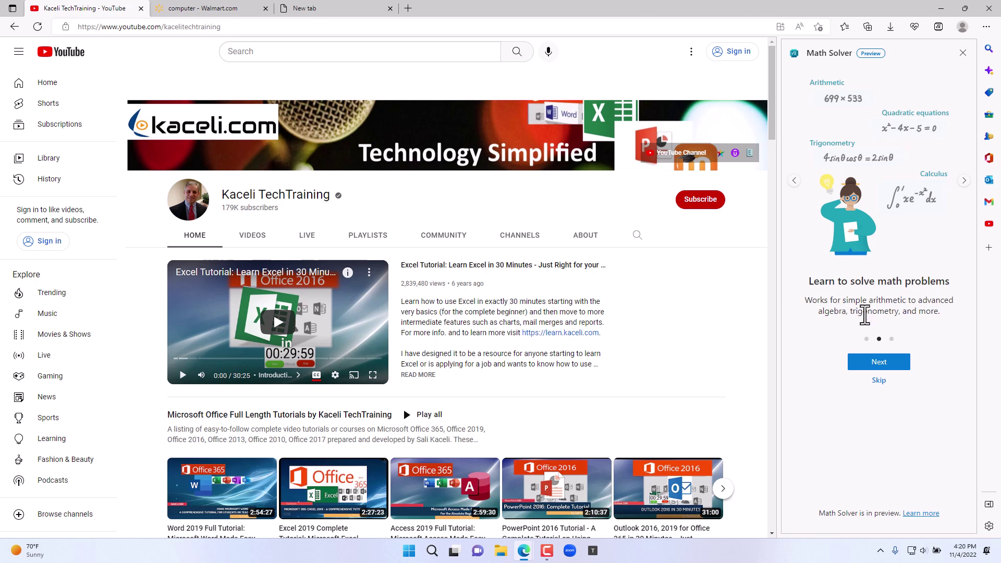
{"action": "left_click", "coordinate": [879, 363]}
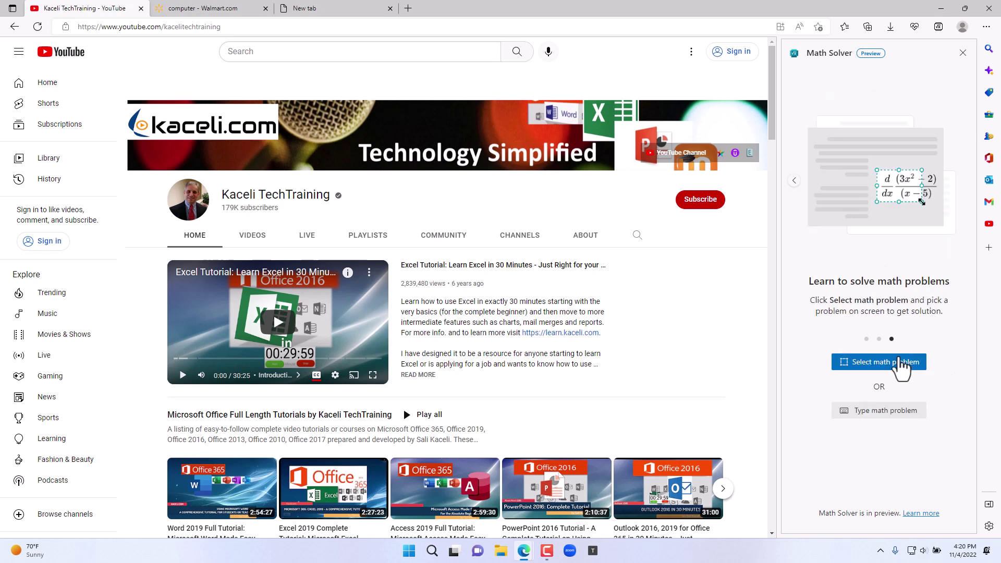